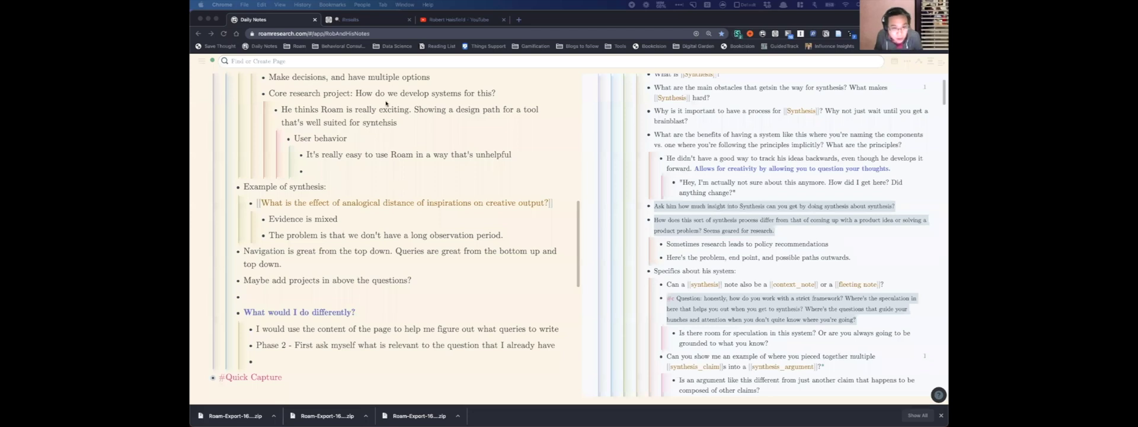
Open the 'lit review of online community' page and close the side panel for full width.
click(386, 61)
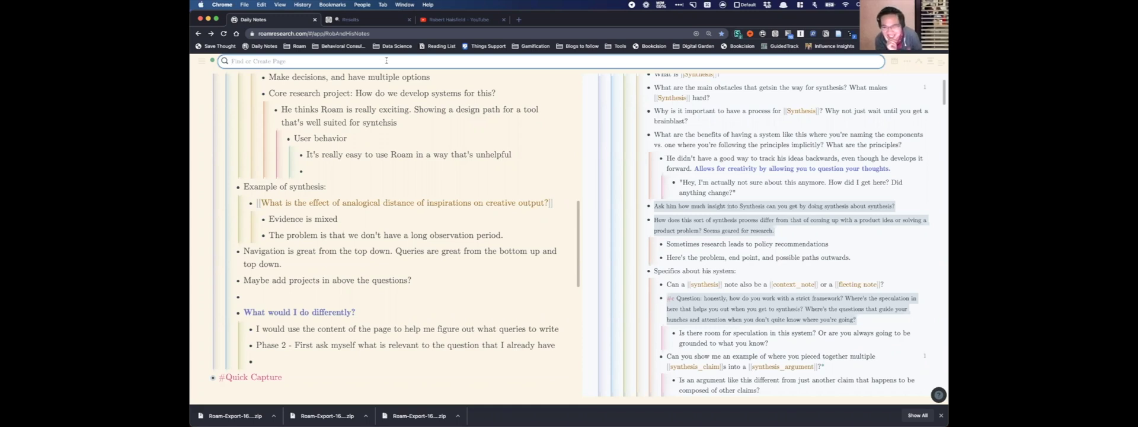
text(l)
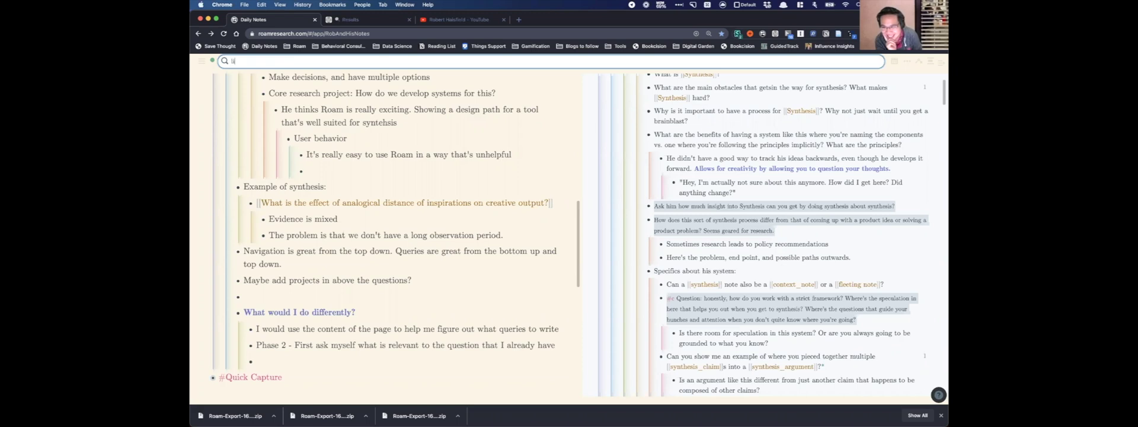
text(it)
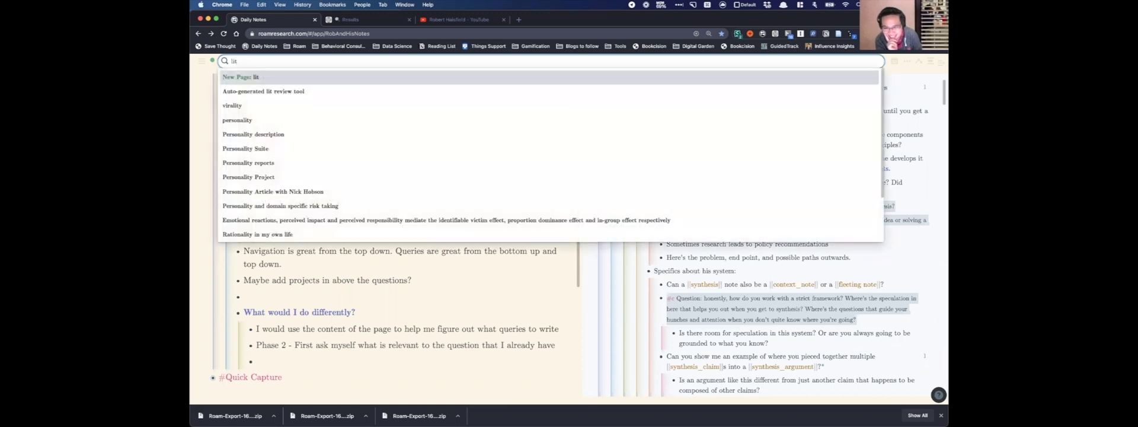
text( review)
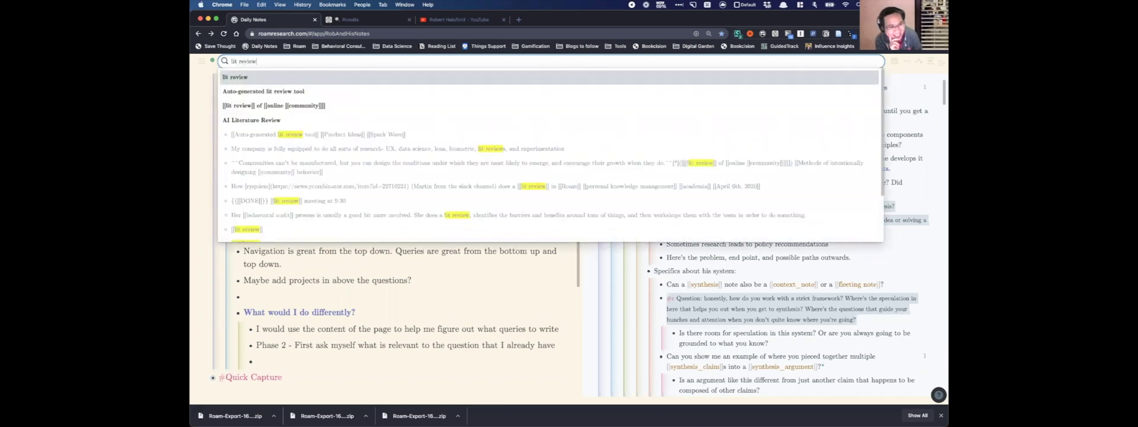
key(Down)
key(Down)
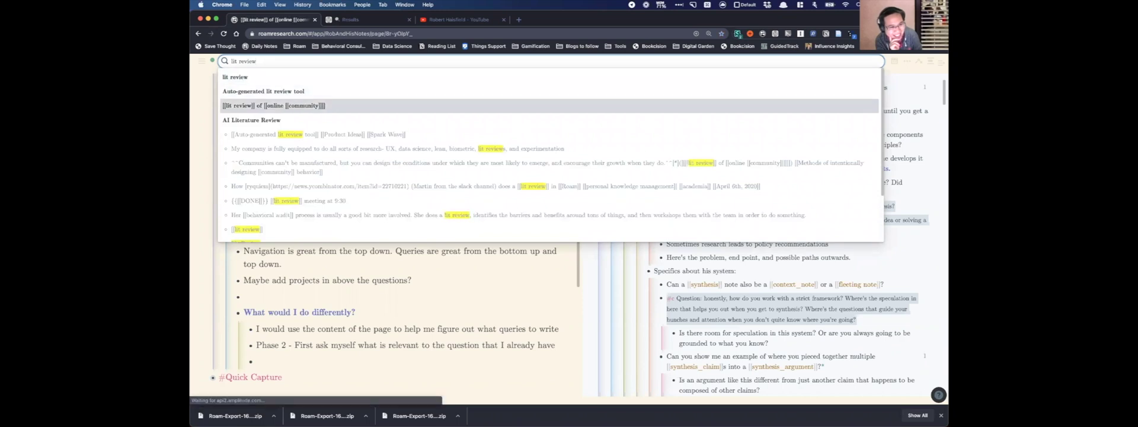
key(Return)
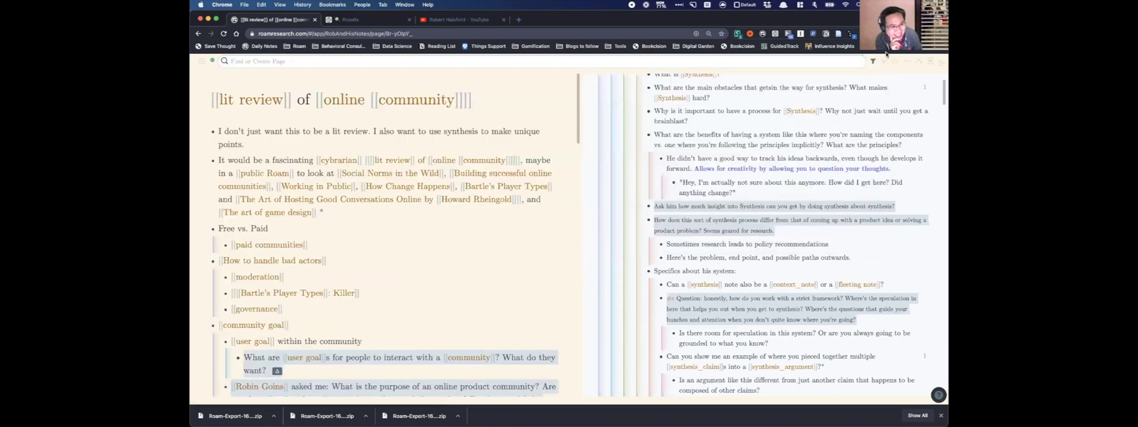
click(942, 63)
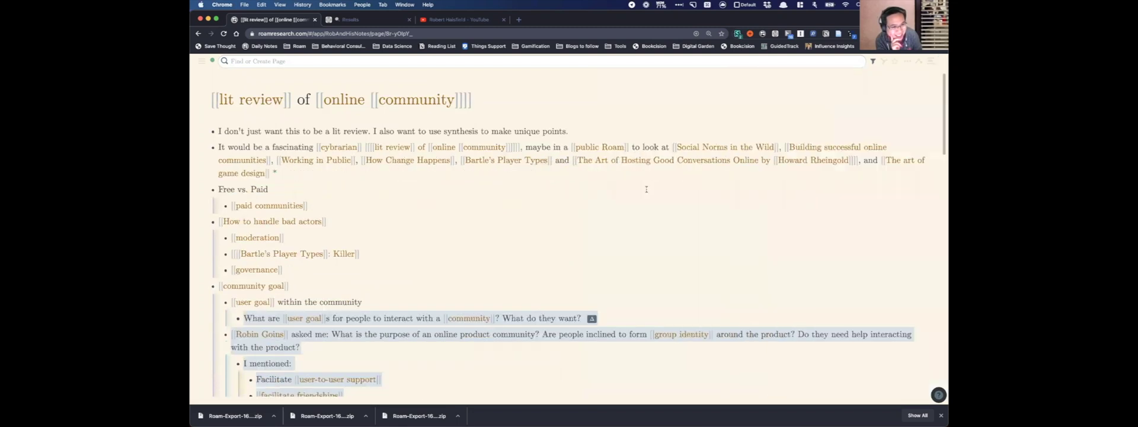
Skim the page's goals, roles, bad-actor and governance notes, then start a new page search.
scroll(612, 220, down, 1)
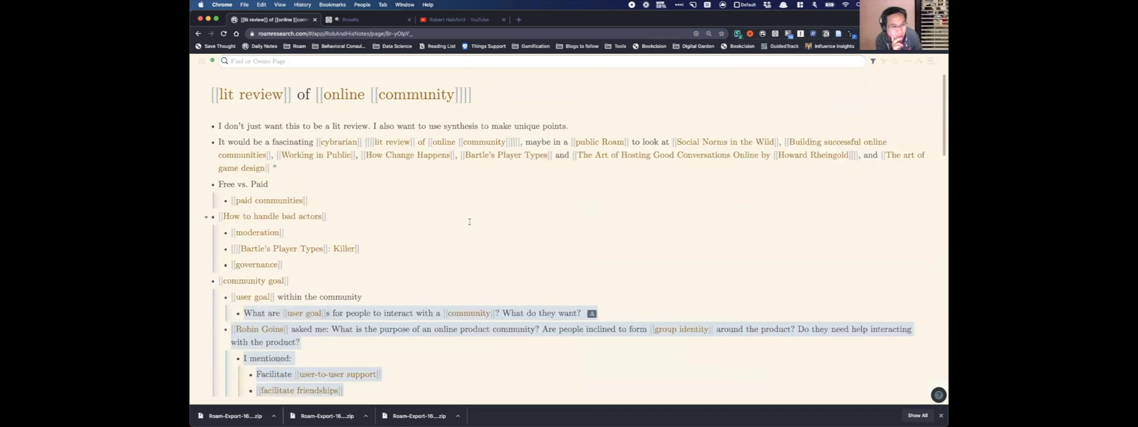
scroll(470, 221, down, 10)
scroll(470, 222, up, 2)
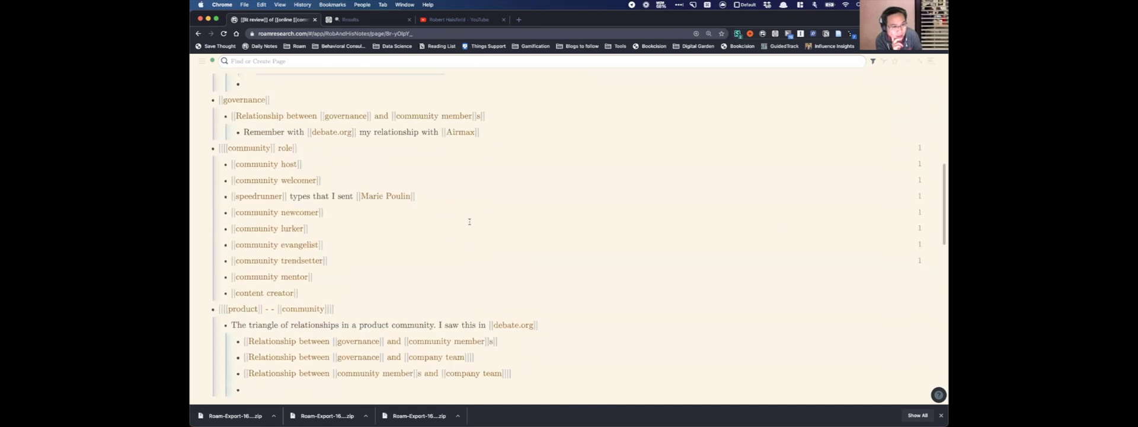
scroll(470, 222, up, 1)
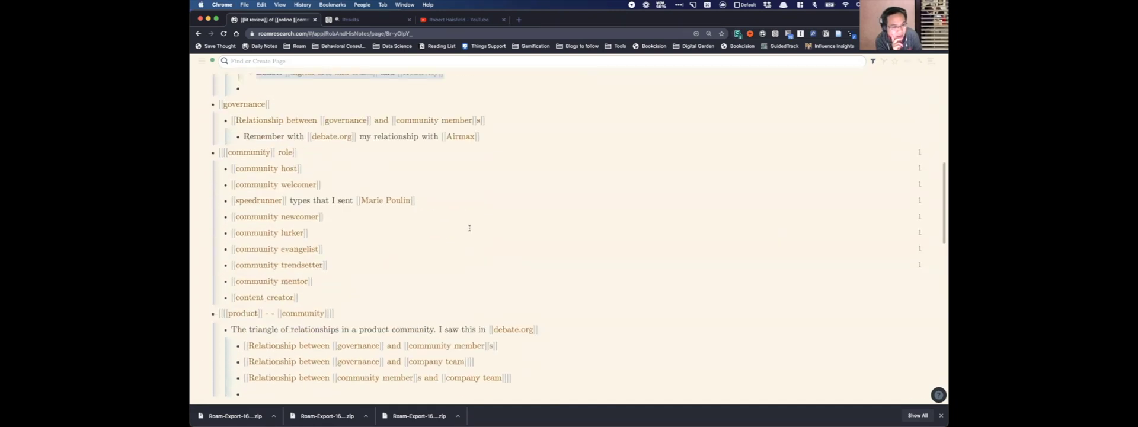
scroll(469, 228, up, 10)
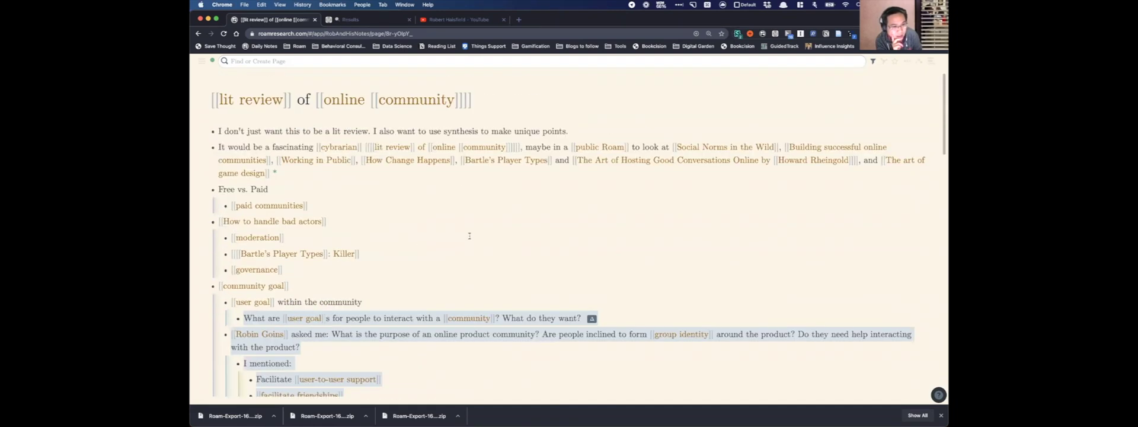
click(500, 62)
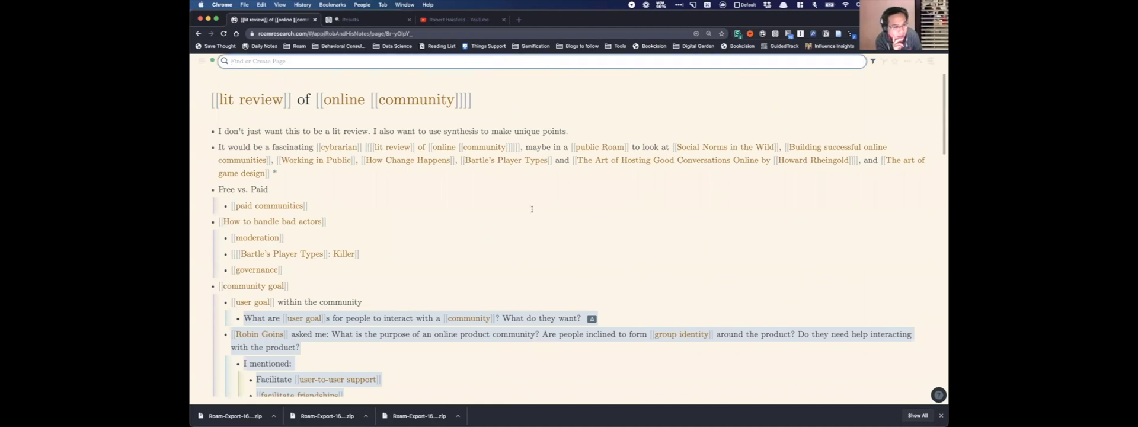
scroll(532, 199, down, 10)
scroll(532, 198, down, 3)
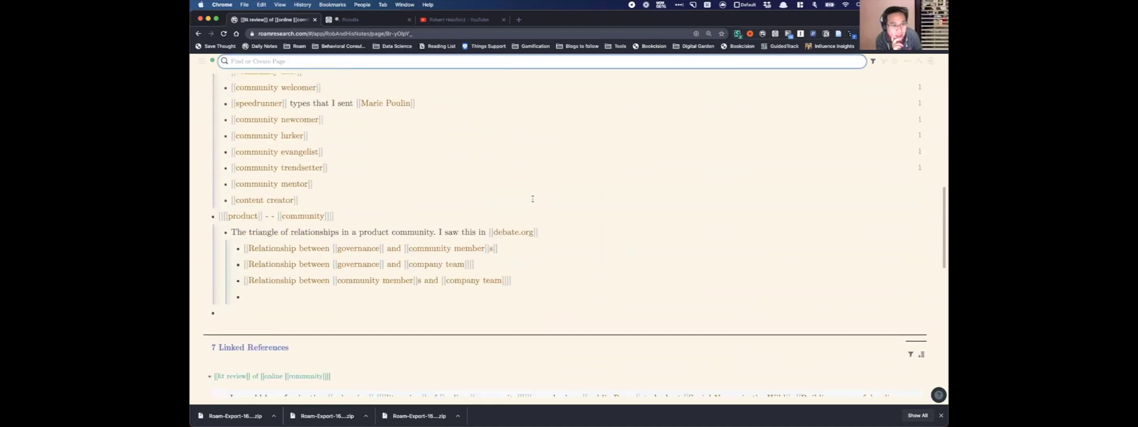
scroll(535, 246, up, 15)
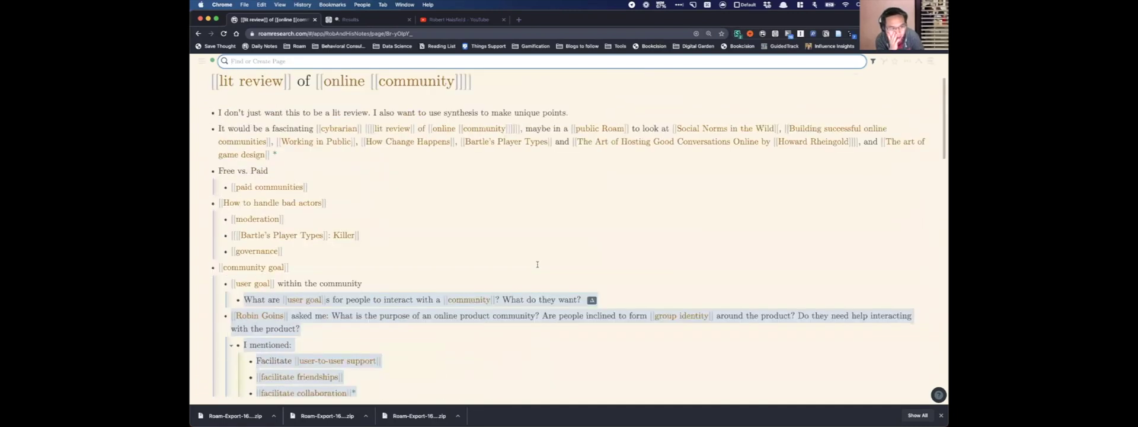
scroll(474, 177, up, 1)
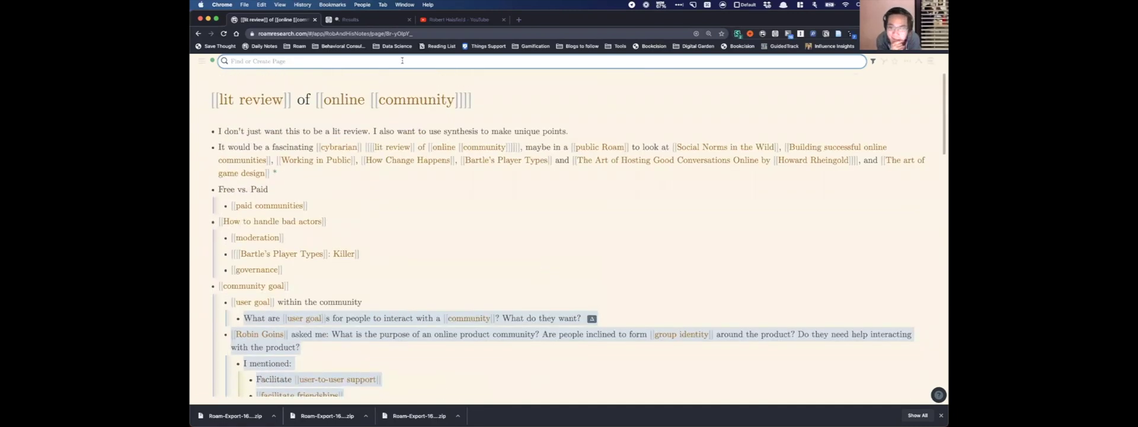
Open the self-determination theory page and zoom into its 'extrinsic motivation undermines' block.
text(in)
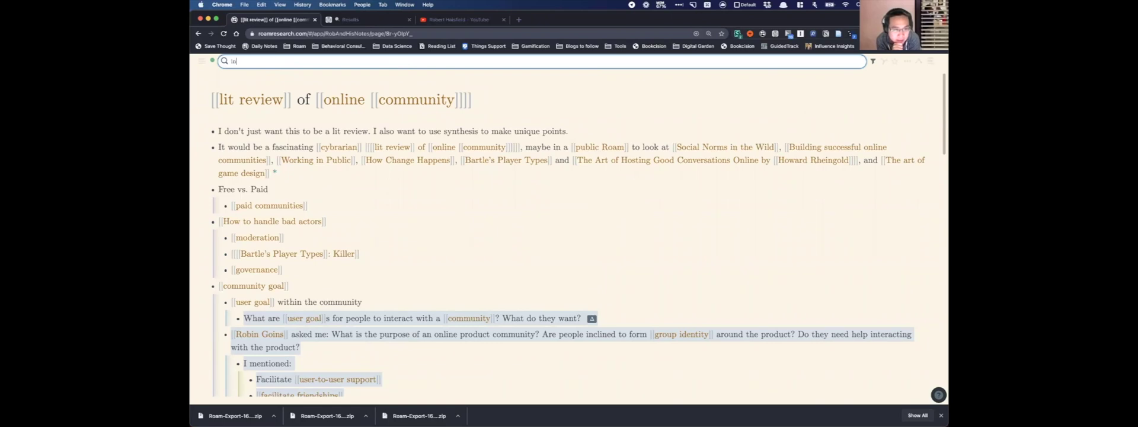
text(t)
key(BackSpace)
key(BackSpace)
key(BackSpace)
text(self-determination theory)
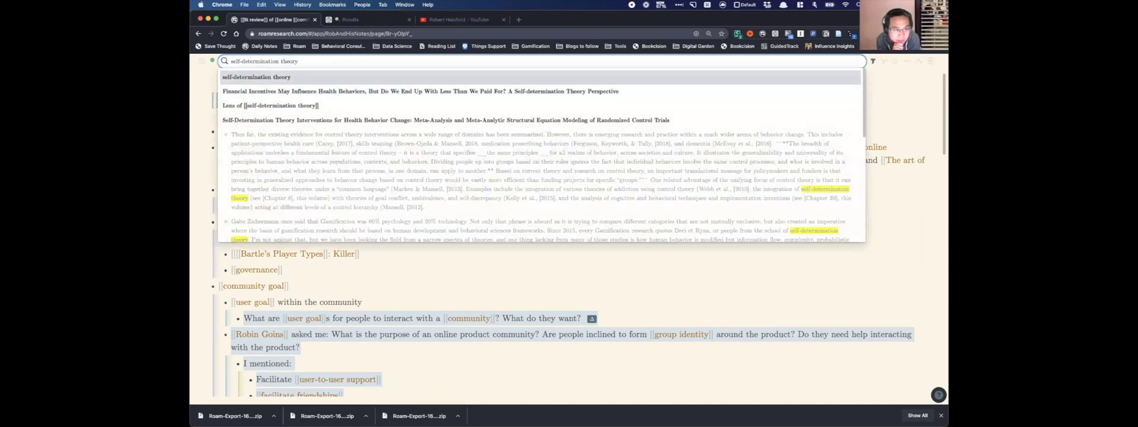
key(Return)
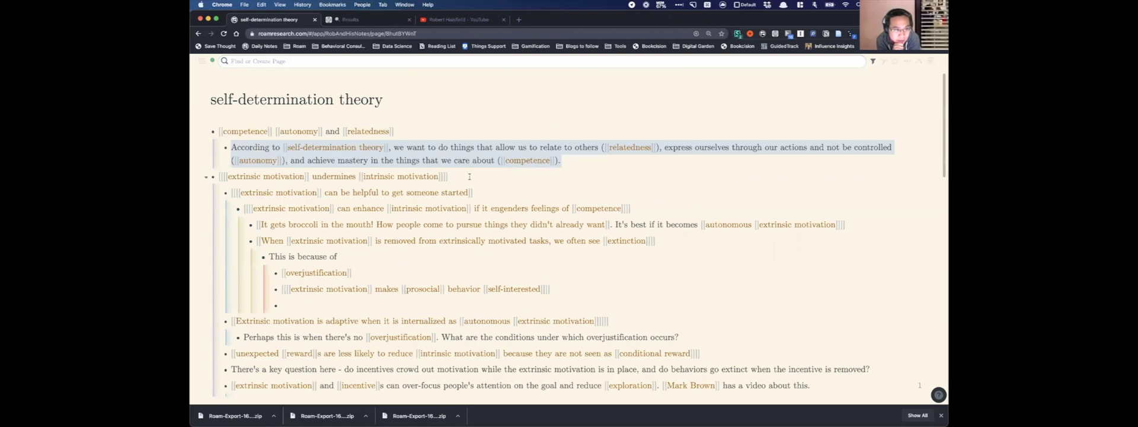
click(469, 176)
key(super+period)
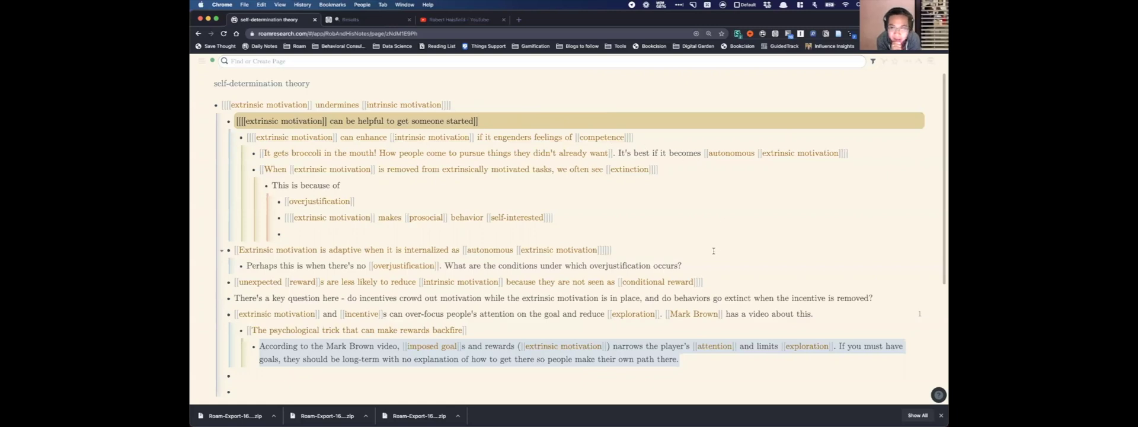
Review the incentives key question and the 'can be helpful to get someone started' block with its children.
click(678, 297)
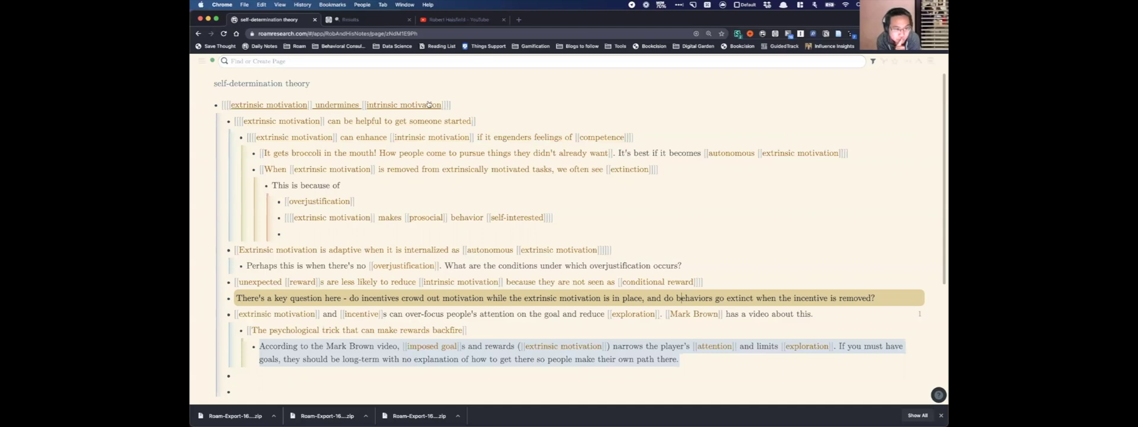
click(517, 114)
drag(518, 114, 518, 193)
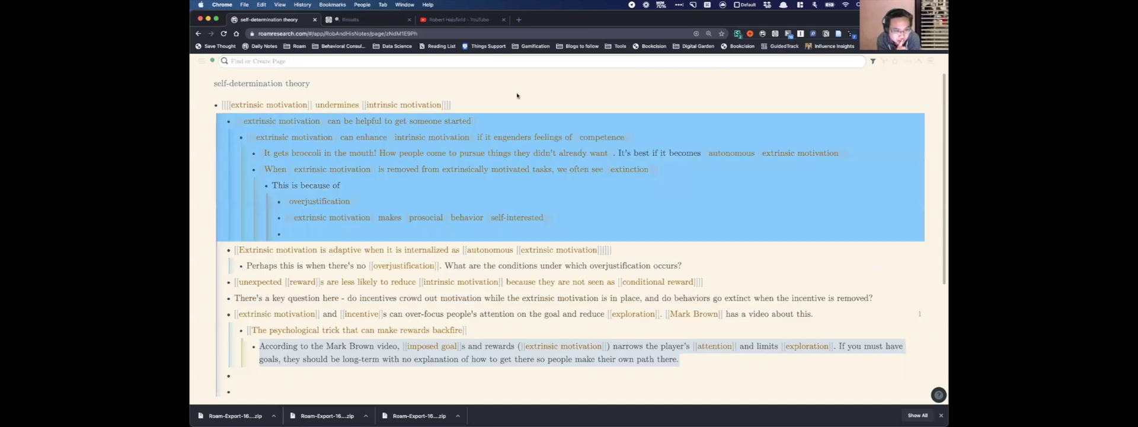
key(Escape)
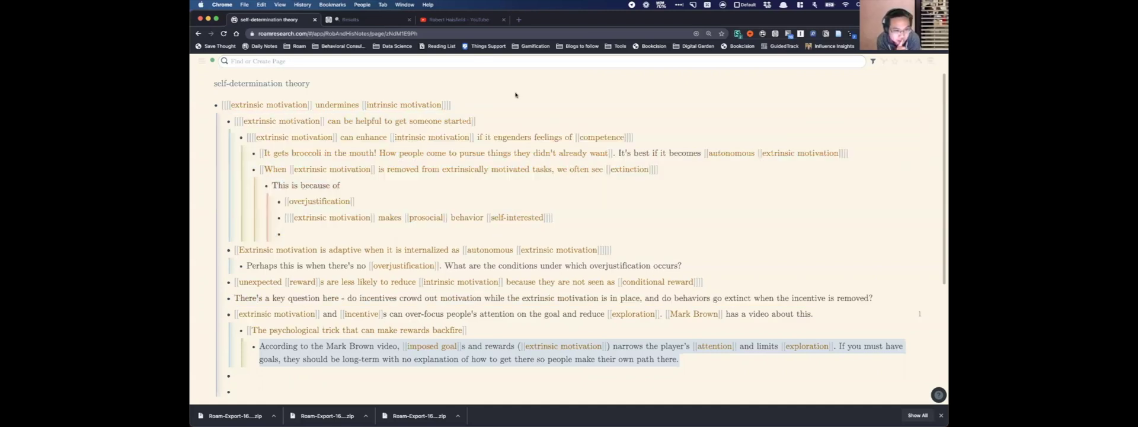
Show the 'can be helpful' block's references in the side panel.
shift+click(351, 124)
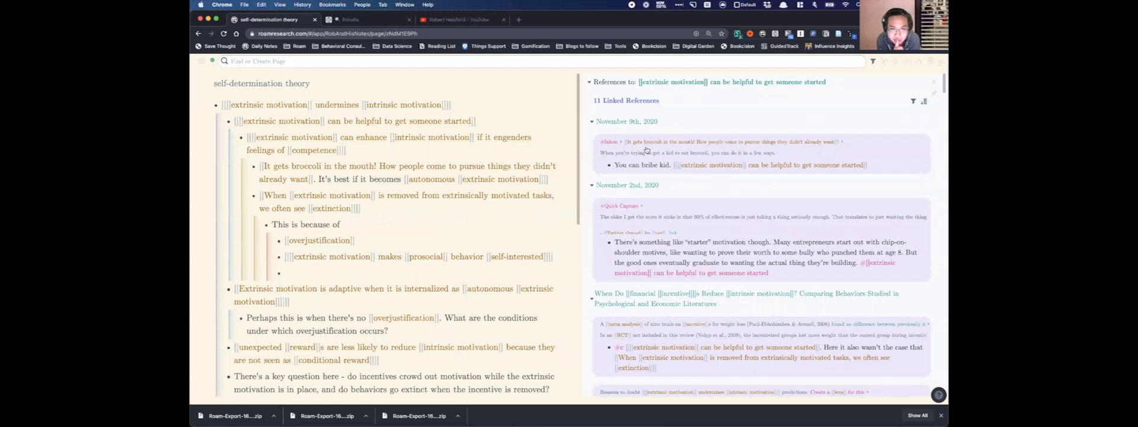
scroll(676, 190, down, 1)
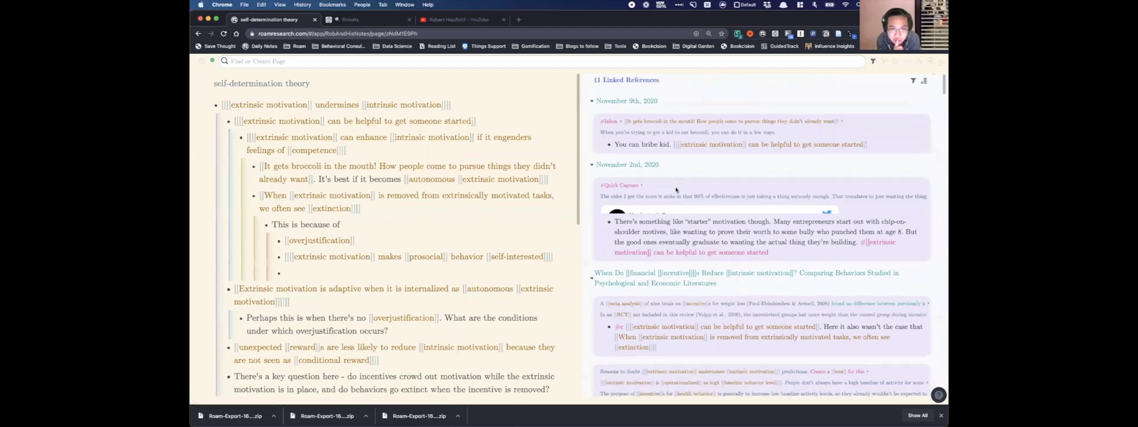
scroll(676, 189, down, 3)
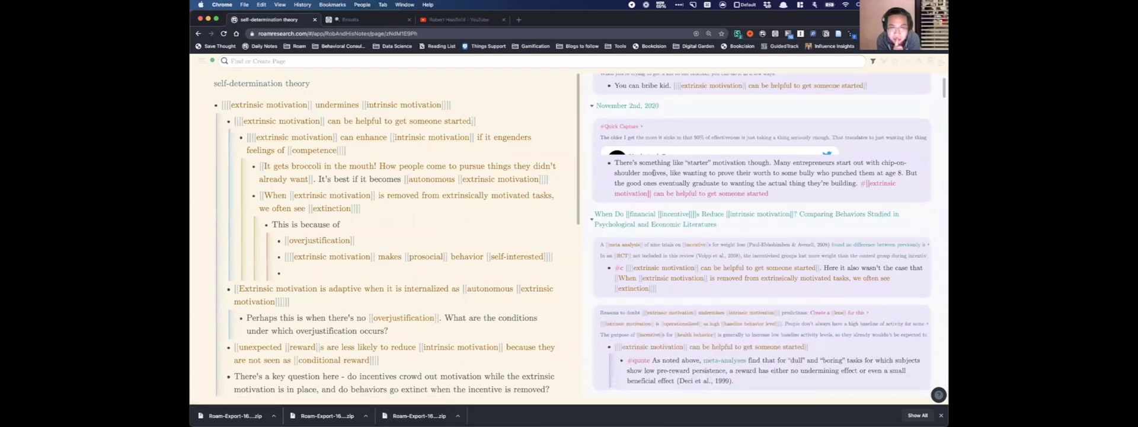
scroll(753, 324, up, 3)
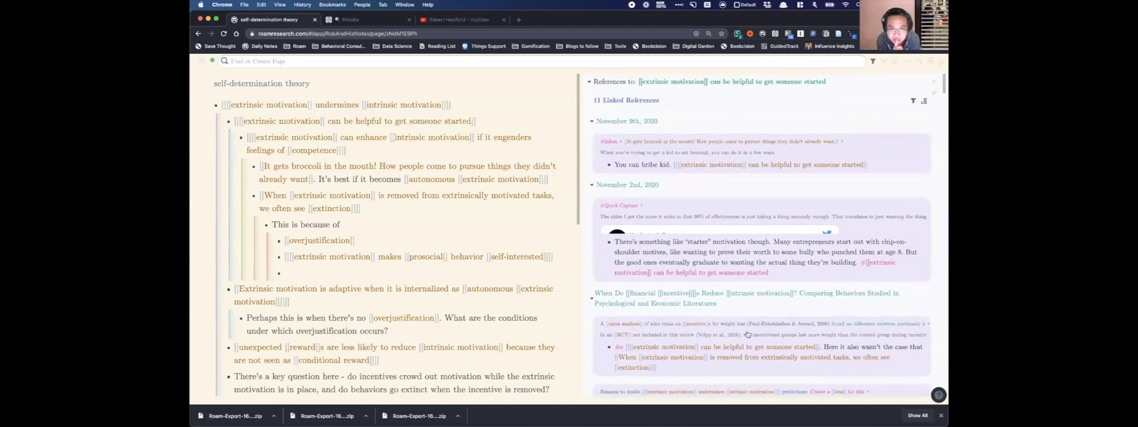
scroll(751, 326, down, 2)
scroll(748, 330, down, 3)
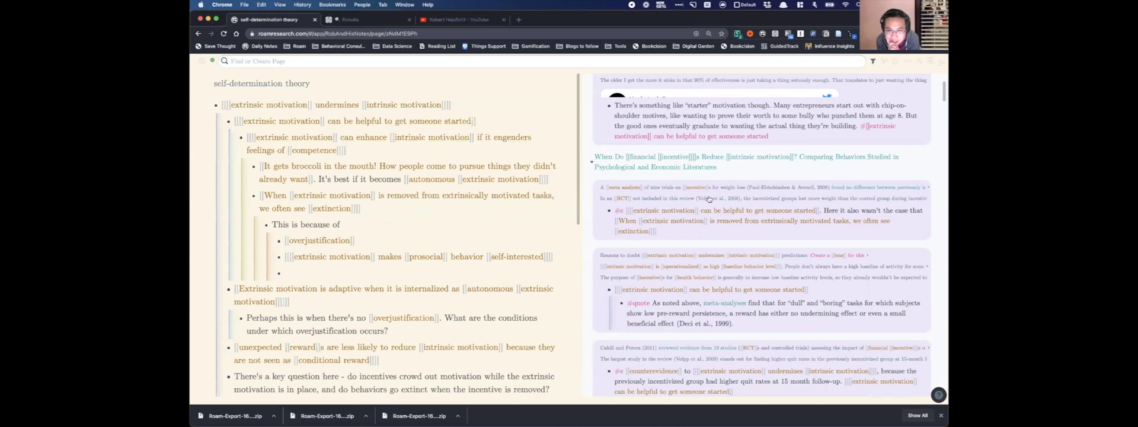
Expand the RCT context to read the 'When Do Financial Incentives Reduce Intrinsic Motivation?' notes.
click(815, 200)
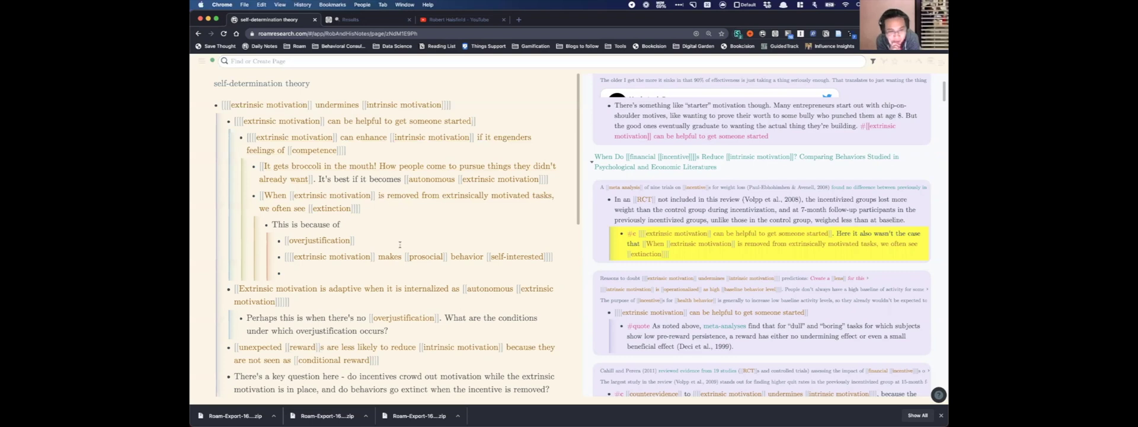
drag(546, 388, 478, 352)
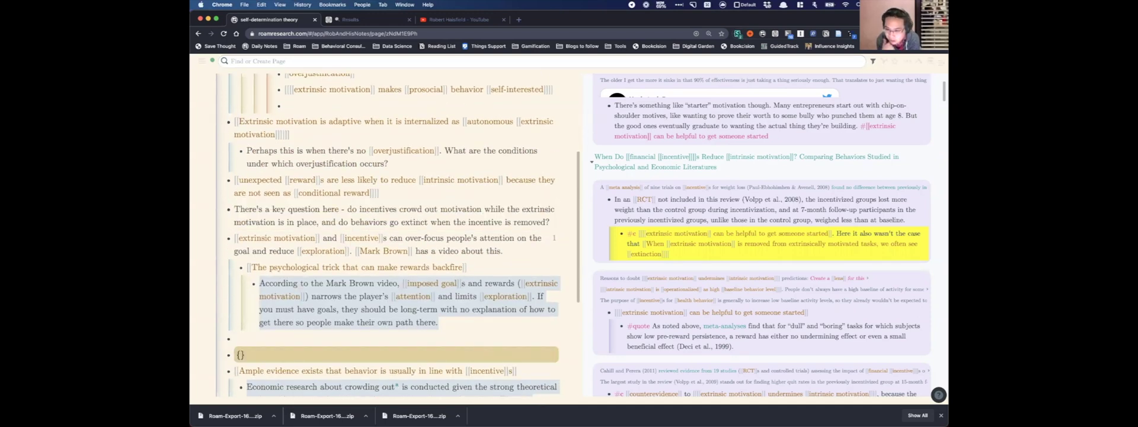
scroll(391, 237, up, 3)
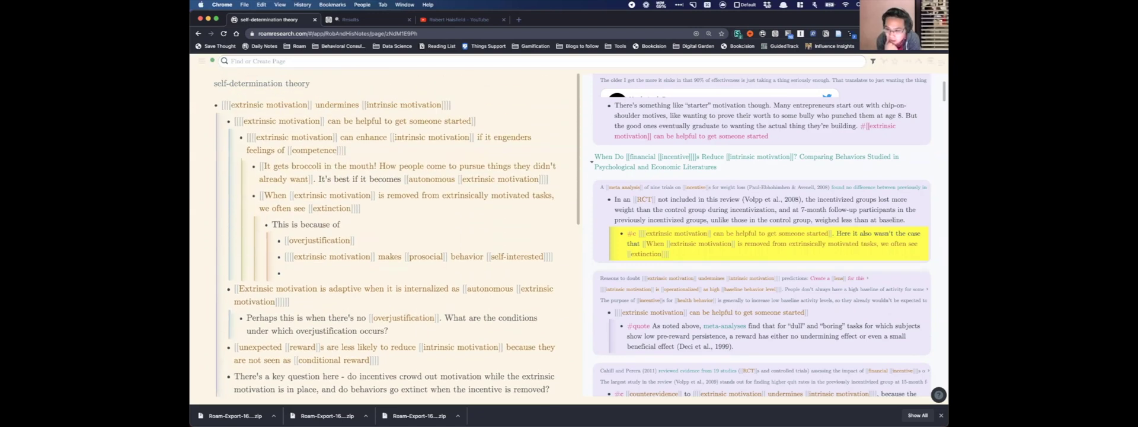
scroll(478, 354, down, 4)
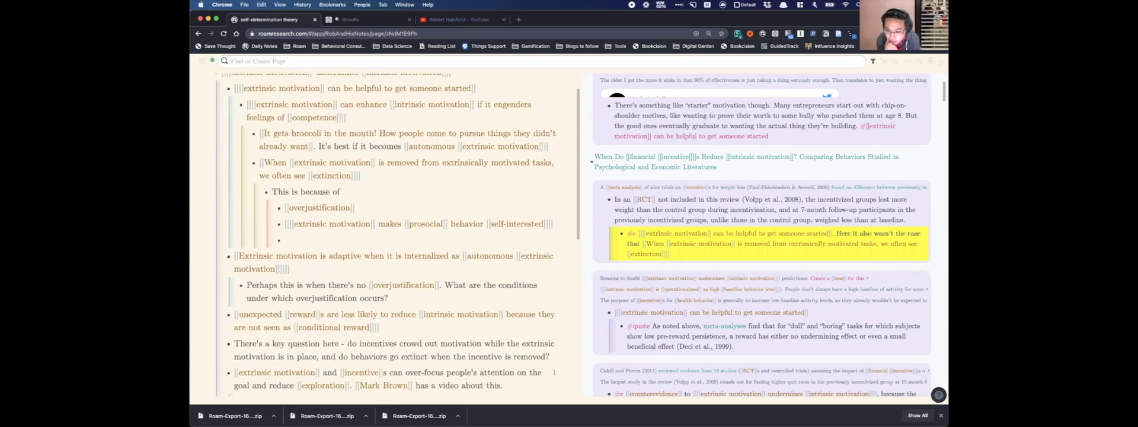
scroll(477, 354, up, 2)
scroll(477, 352, down, 1)
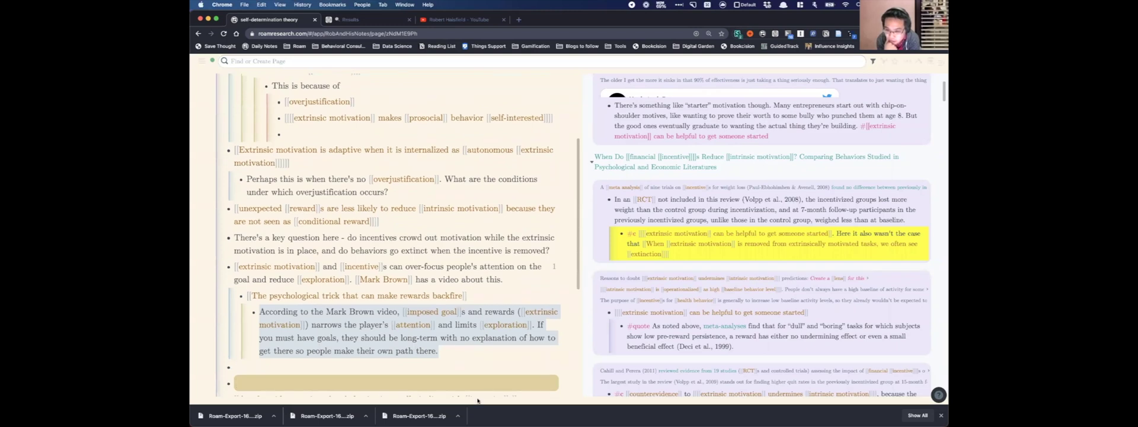
scroll(412, 269, up, 3)
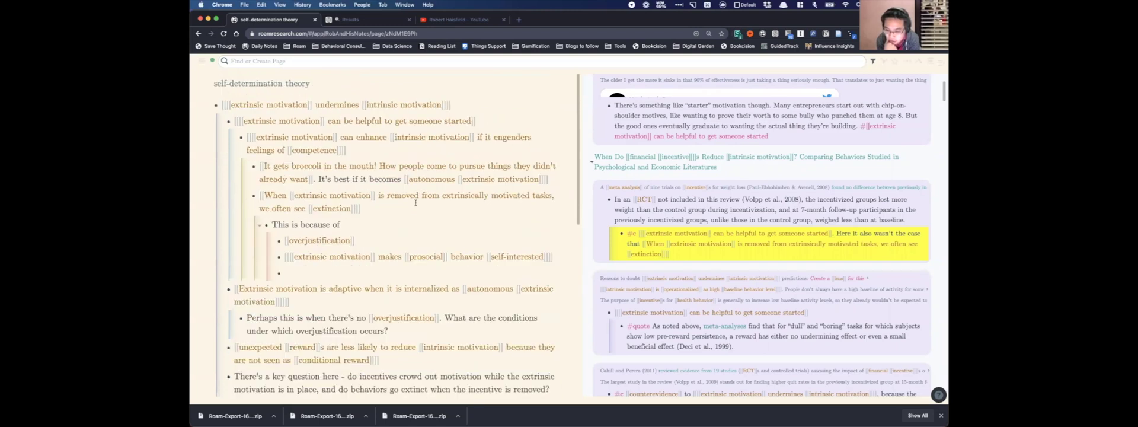
Outdent the empty bullet and write the question tagged [[open question]].
click(411, 269)
key(shift+Tab)
key(shift+Tab)
key(shift+Tab)
key(shift+Tab)
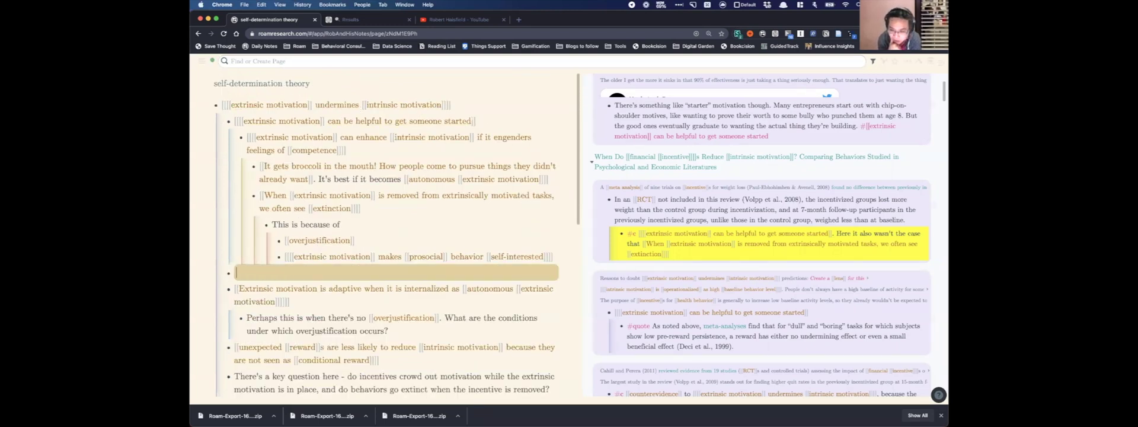
text(Under what )
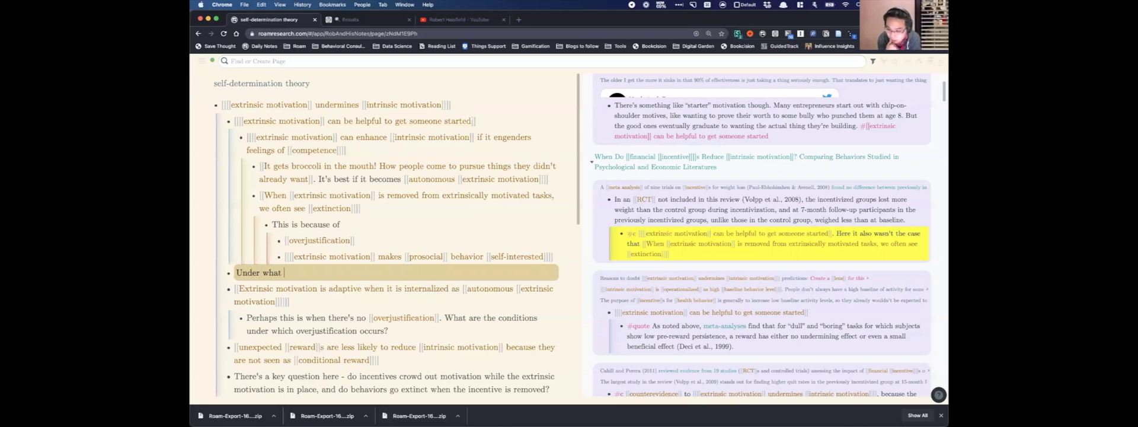
text(conditions)
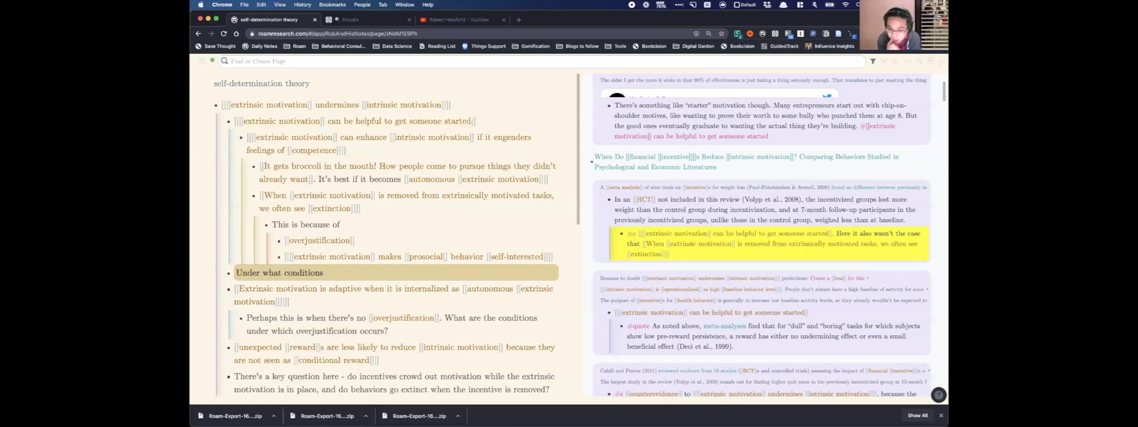
text( does exti)
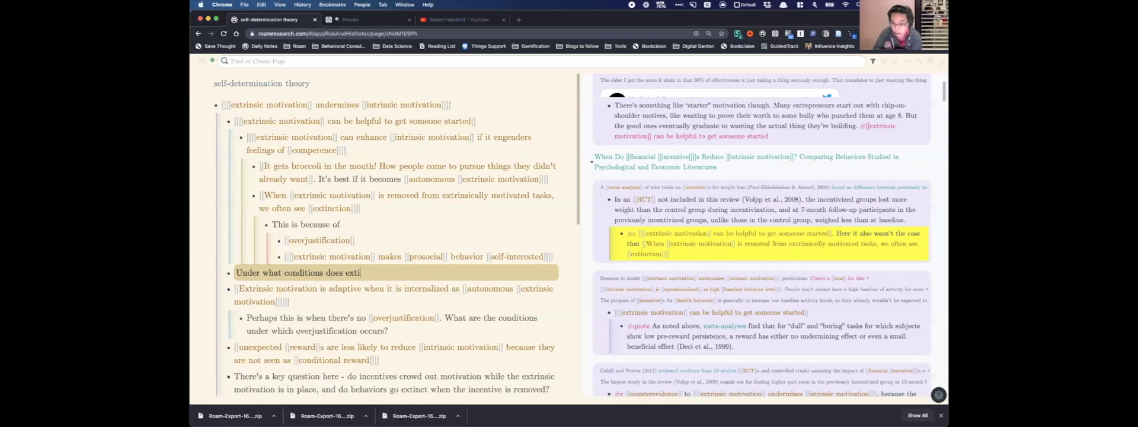
key(BackSpace)
text(rinsic )
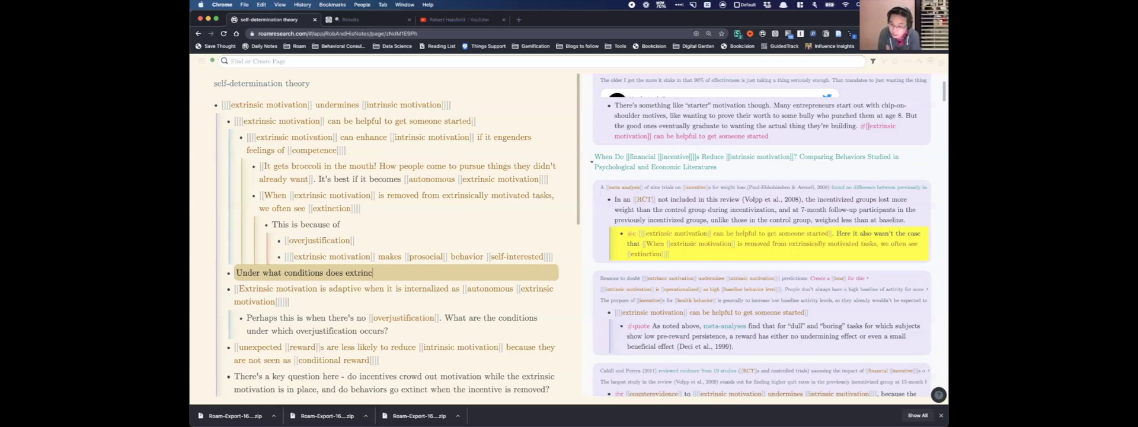
text(motivation)
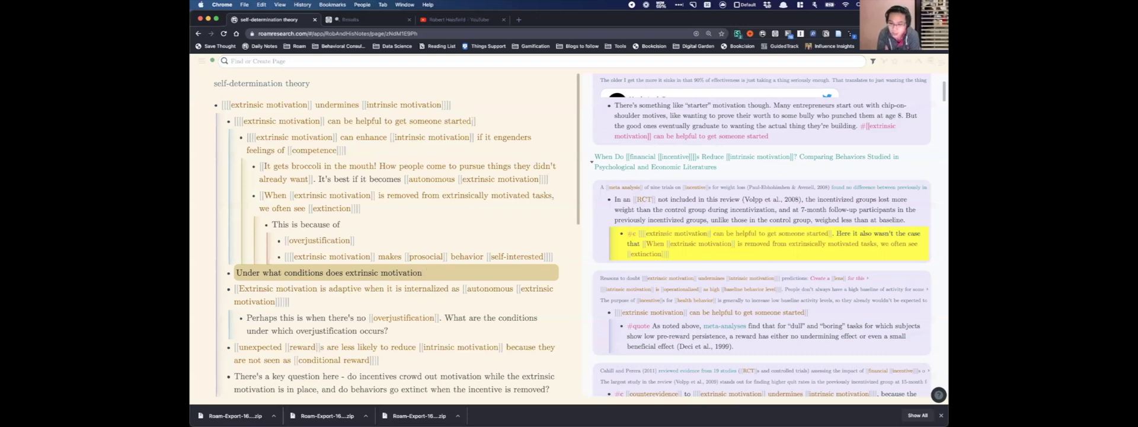
text( help?)
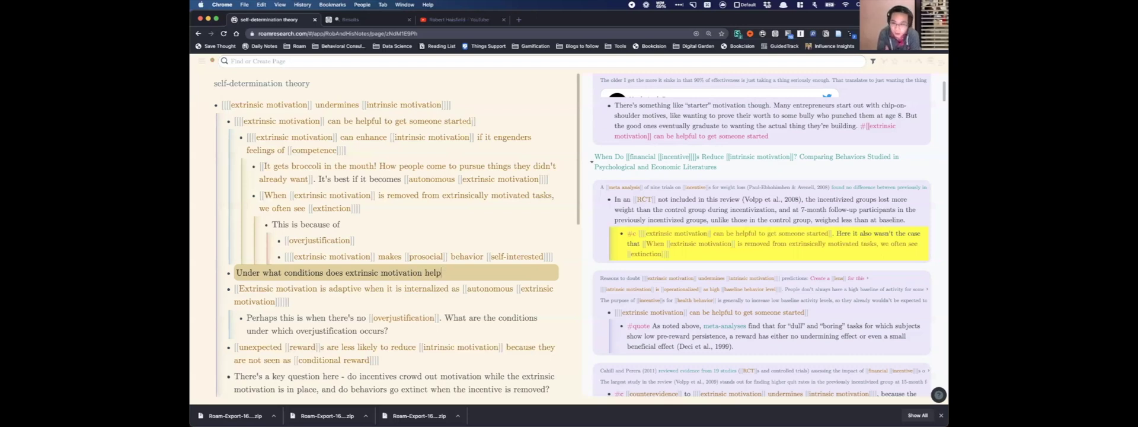
key(BackSpace)
key(BackSpace)
key(BackSpace)
key(BackSpace)
text(enhanc)
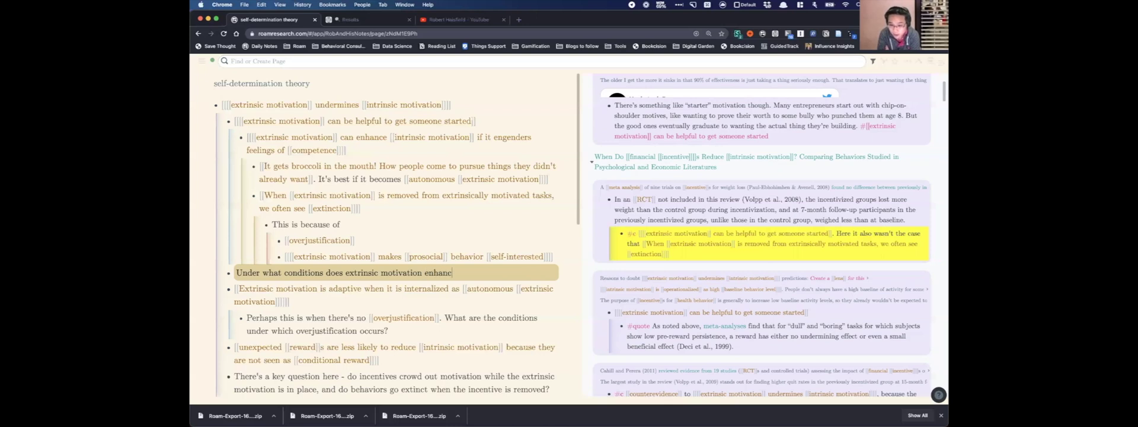
text(e intrinsic )
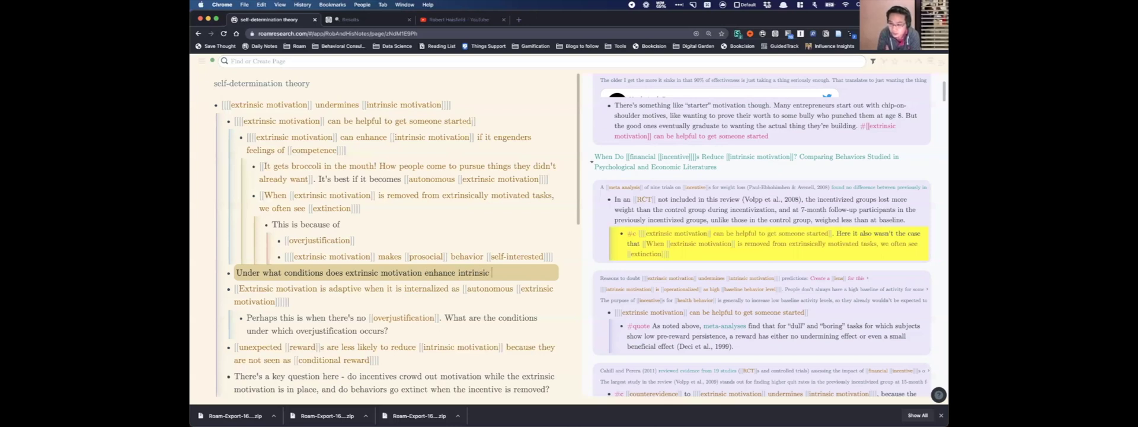
text(motivation?)
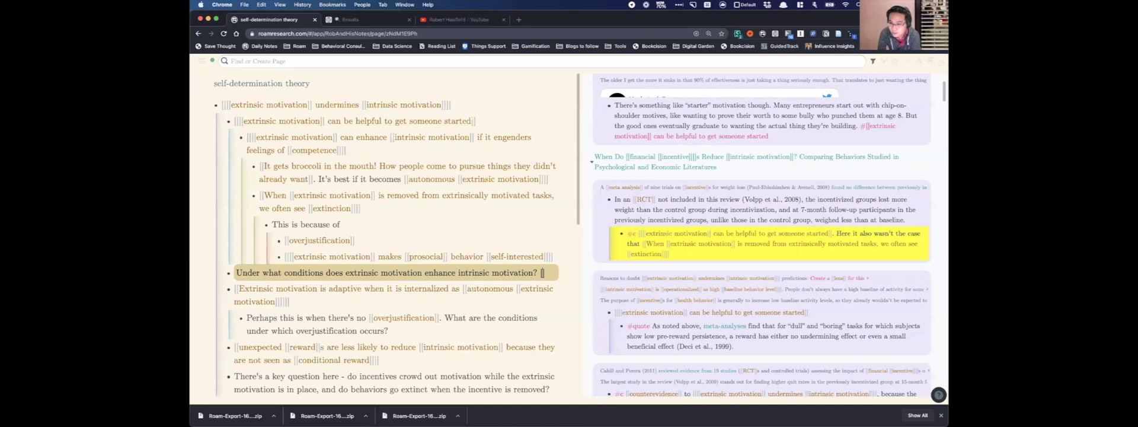
text( [[open question)
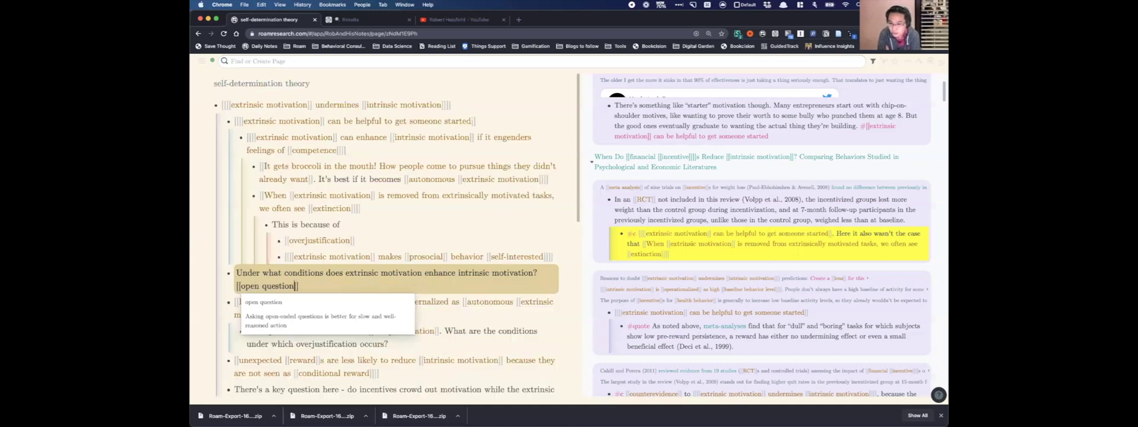
key(Return)
key(Return)
key(Tab)
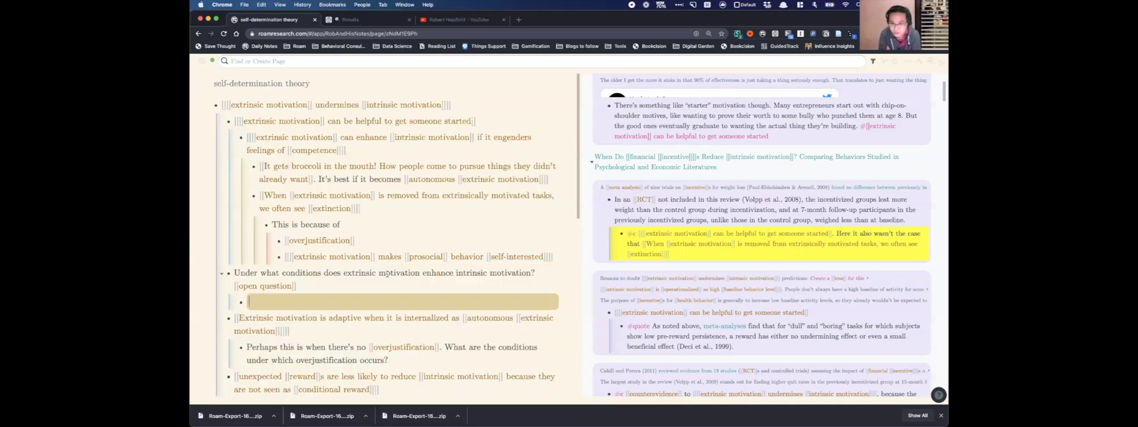
Turn 'extrinsic motivation' and 'intrinsic motivation' in the question into page links.
double_click(387, 274)
drag(346, 273, 398, 274)
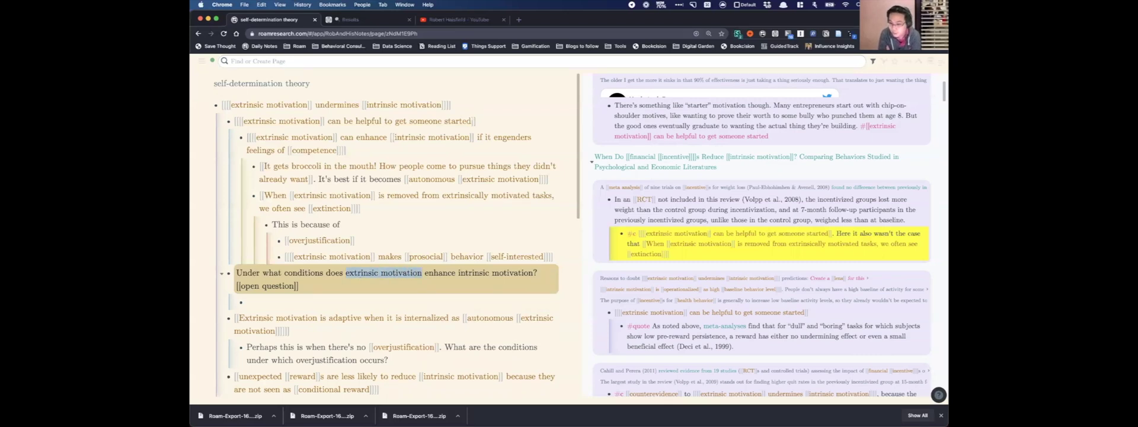
text([[)
drag(469, 273, 544, 273)
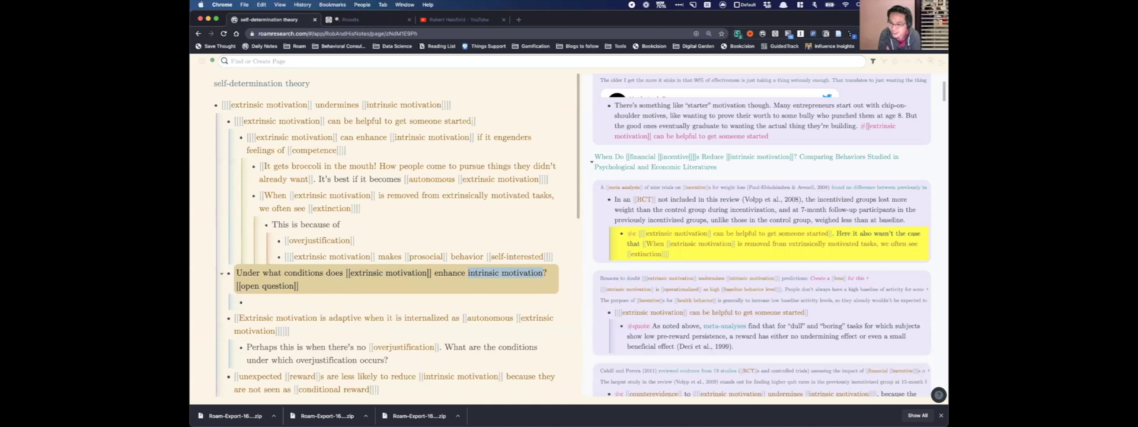
text([[)
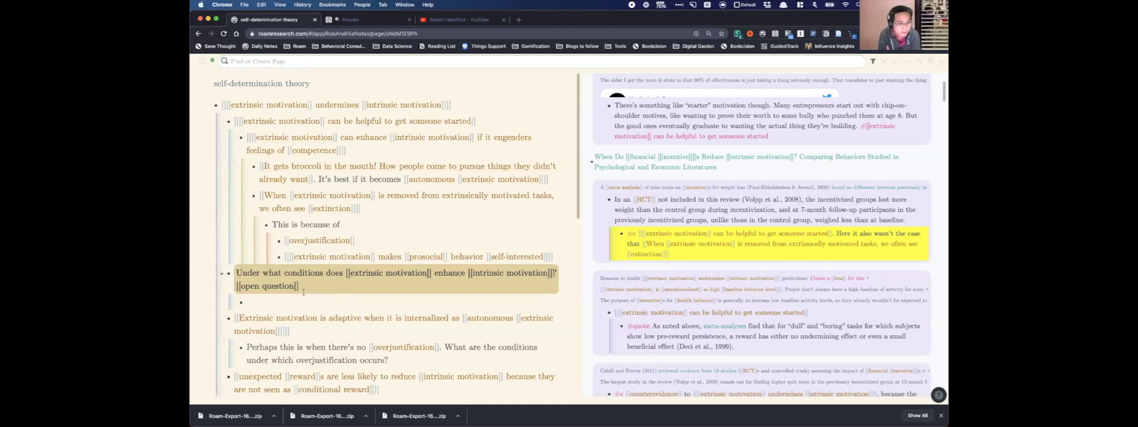
drag(253, 273, 318, 284)
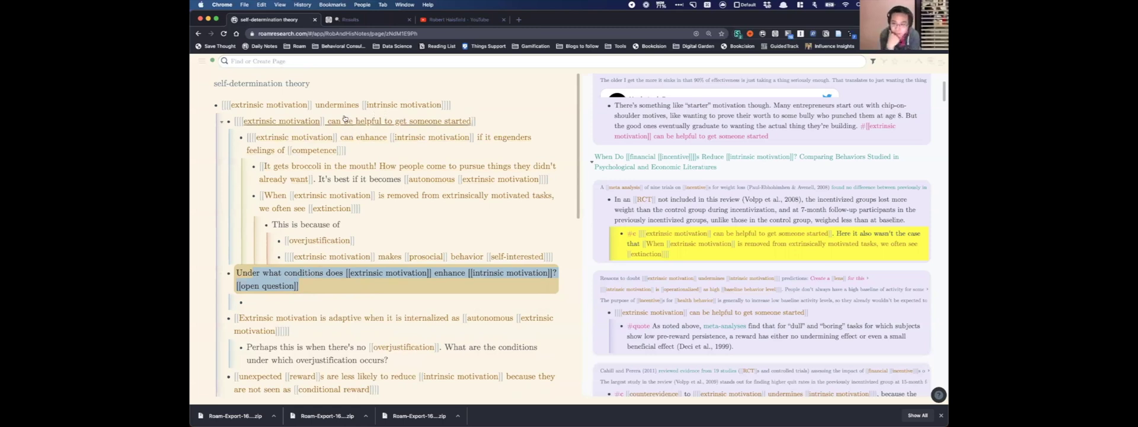
key(super+a)
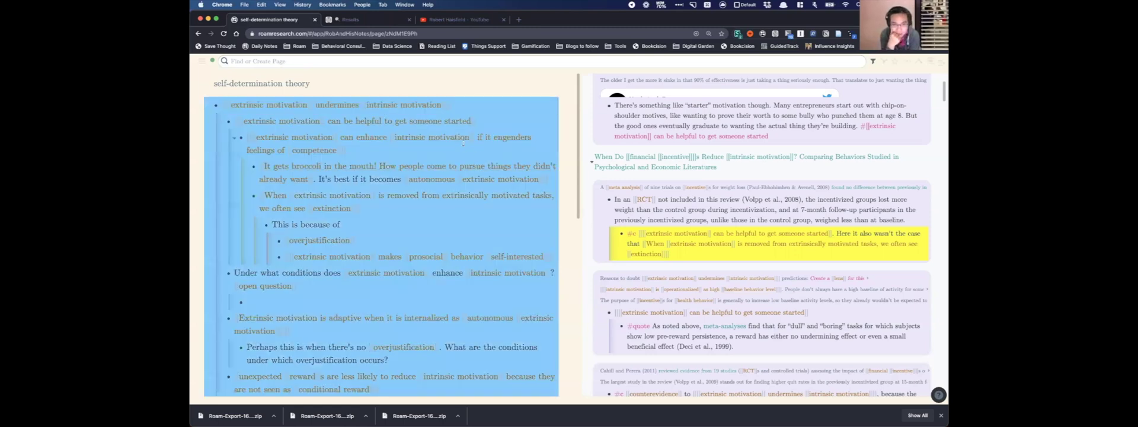
click(501, 114)
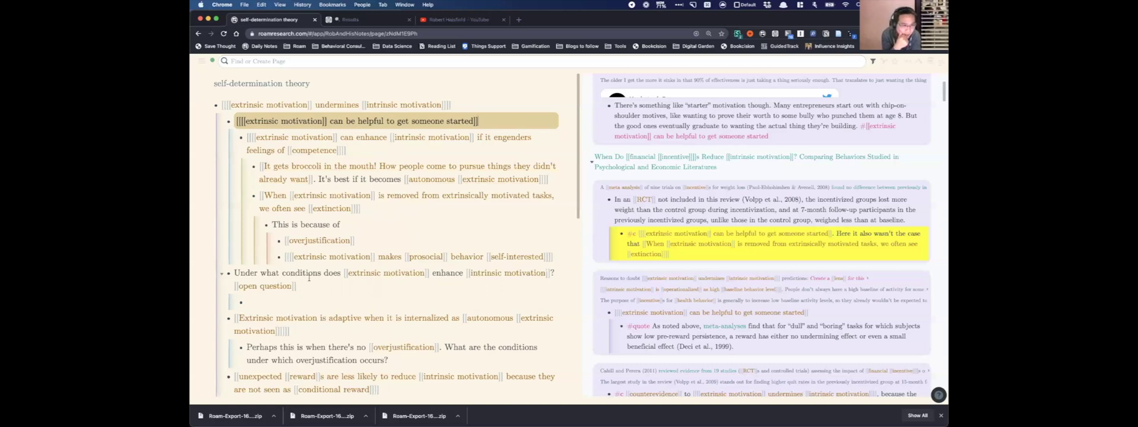
Link the 'It gets broccoli in the mouth!' page in the child bullet under the question.
click(297, 304)
text([[i)
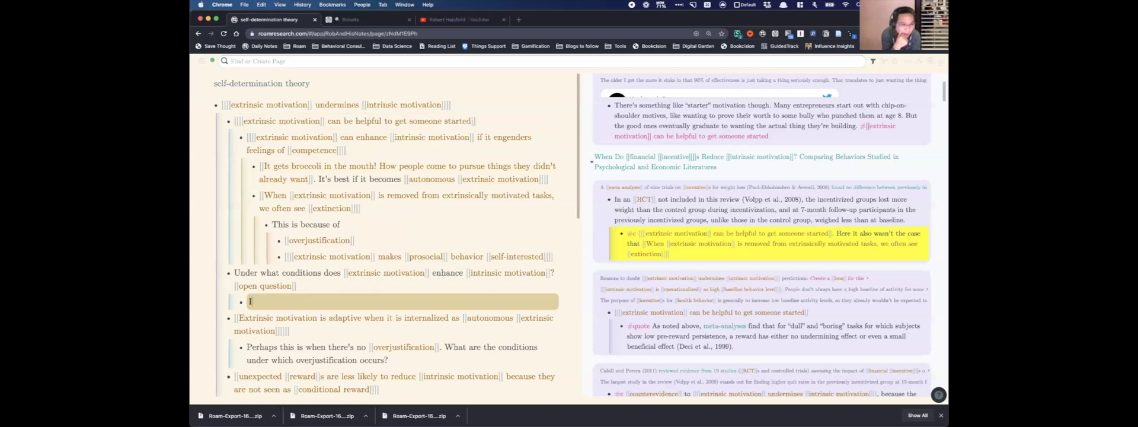
text(t g)
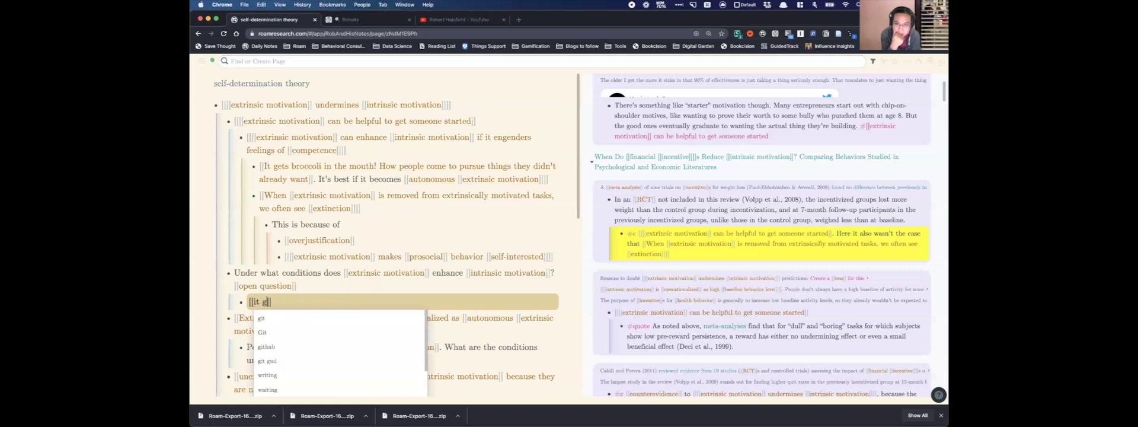
text(ets)
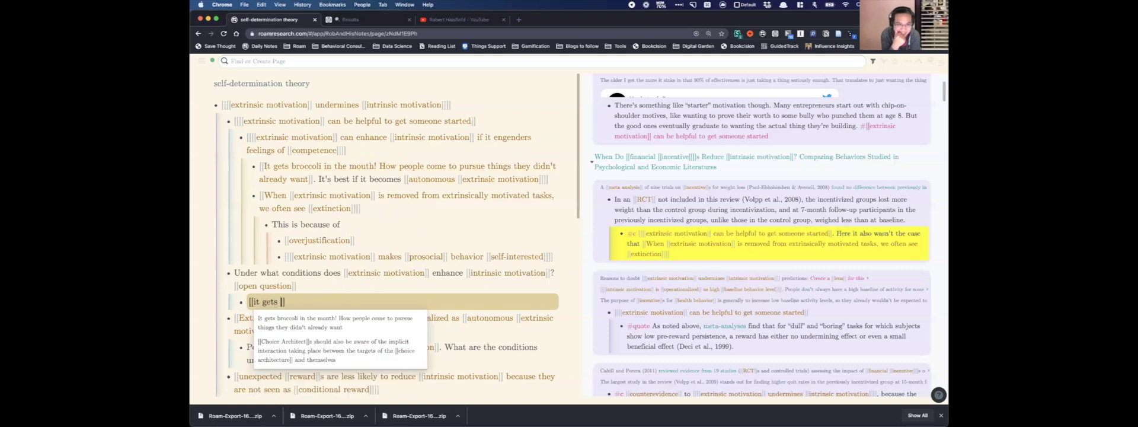
key(Return)
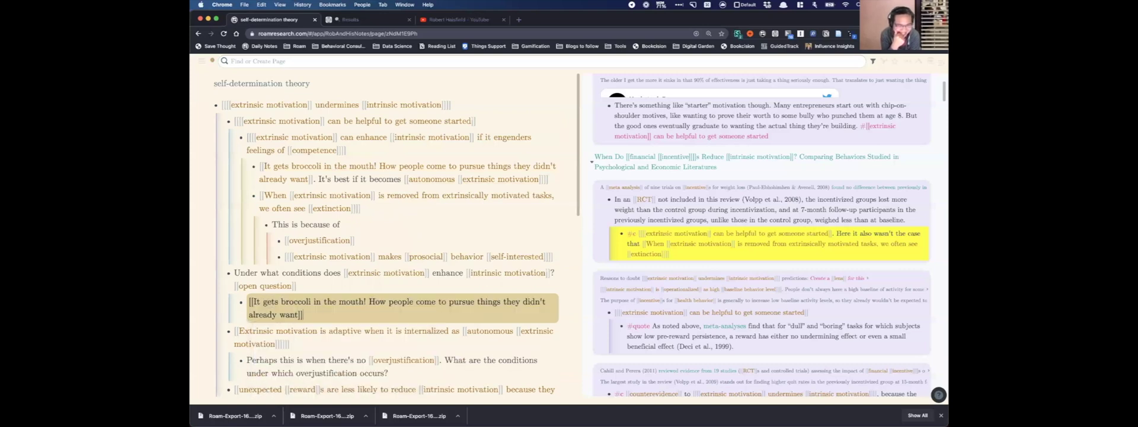
key(Return)
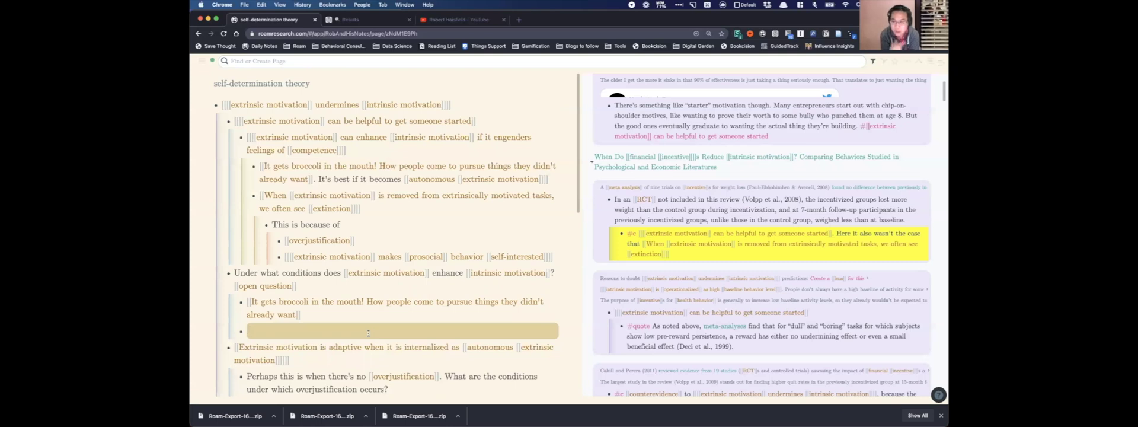
Add a colleague's label with the nested 'Under what range of conditions did we see this to be true?' question.
key(Tab)
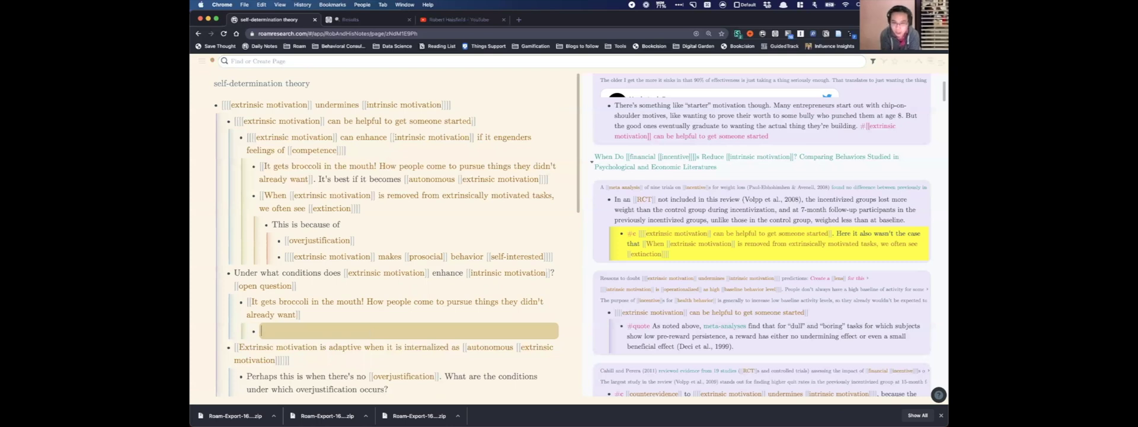
text(Ques)
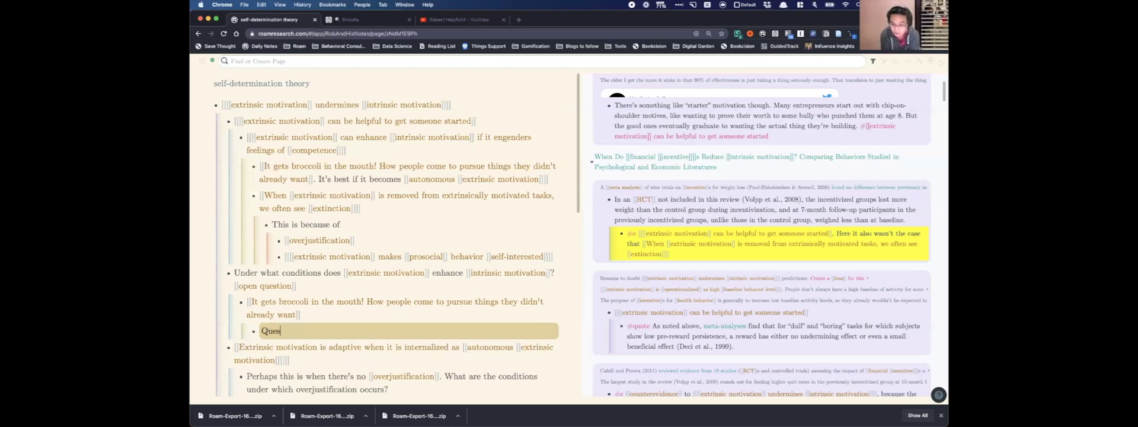
text(tion from Joel:)
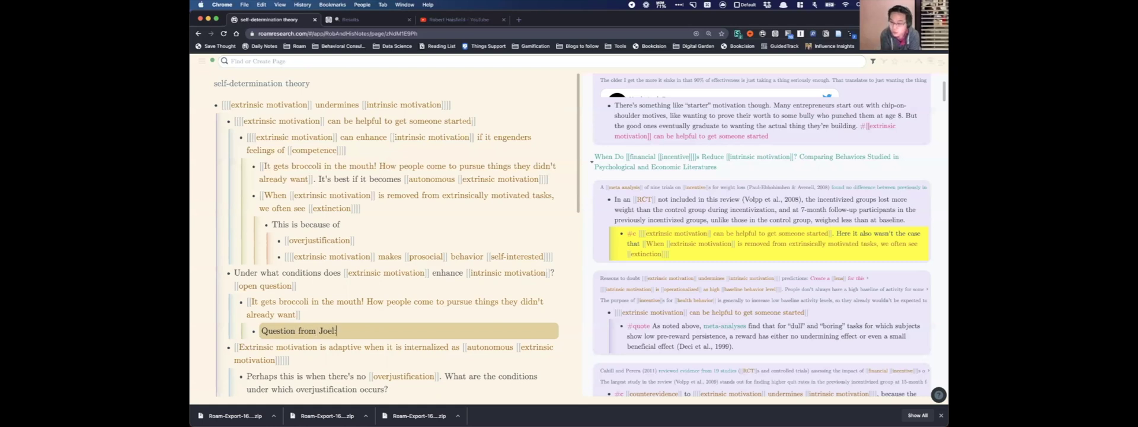
text( Under what ra)
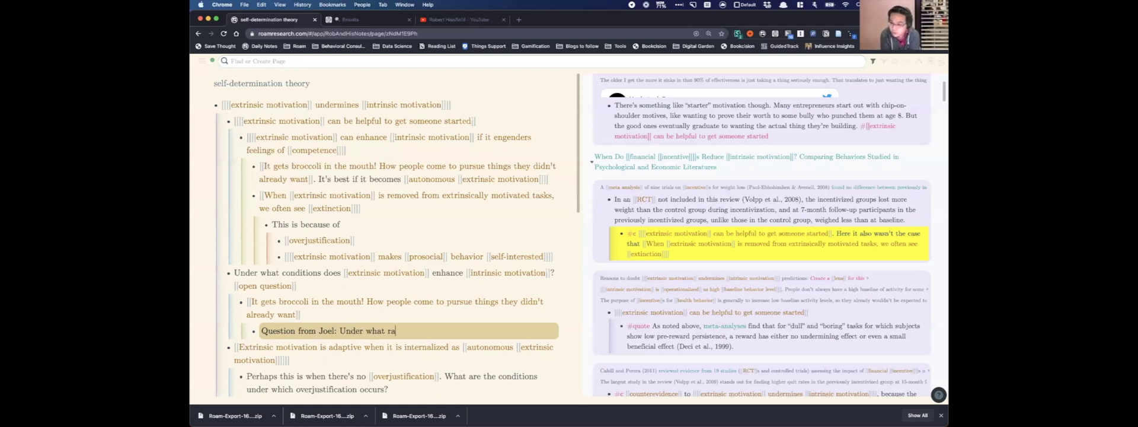
text(nge of conditions)
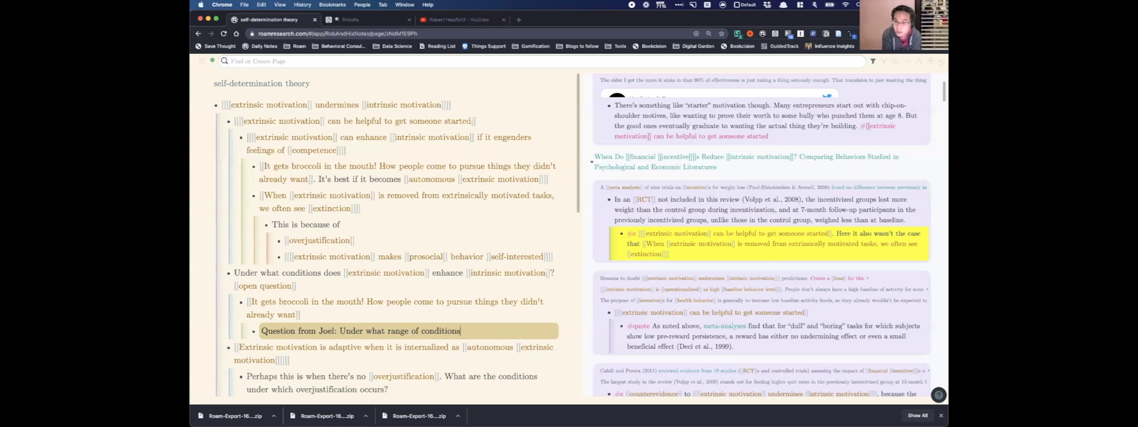
text( did we see this)
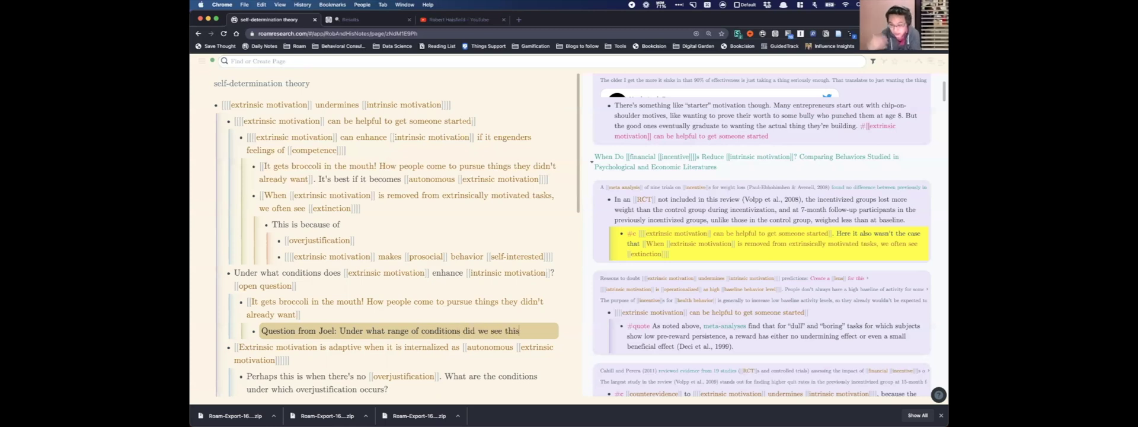
text( to be true? W)
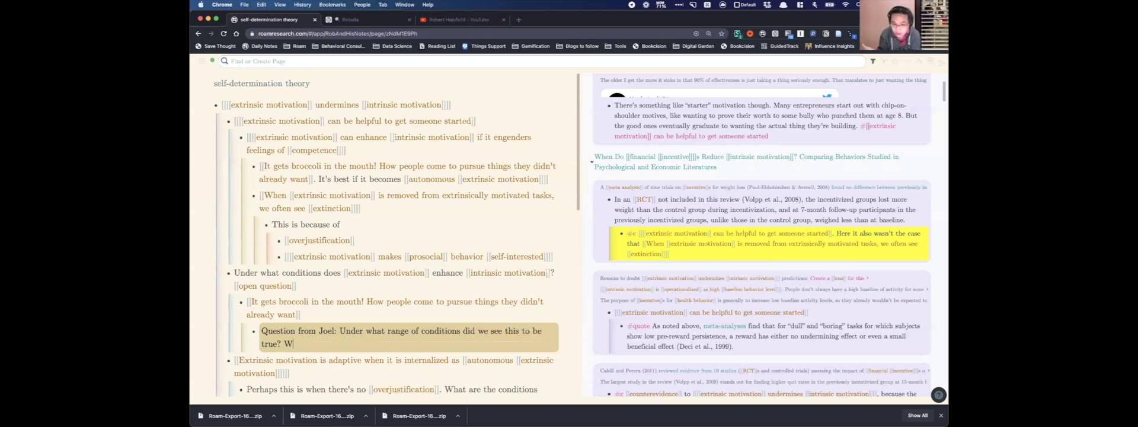
text(hen do we belie)
key(BackSpace)
key(BackSpace)
key(BackSpace)
key(BackSpace)
key(BackSpace)
key(BackSpace)
key(BackSpace)
key(BackSpace)
key(BackSpace)
key(BackSpace)
key(BackSpace)
key(BackSpace)
key(BackSpace)
key(BackSpace)
key(BackSpace)
key(BackSpace)
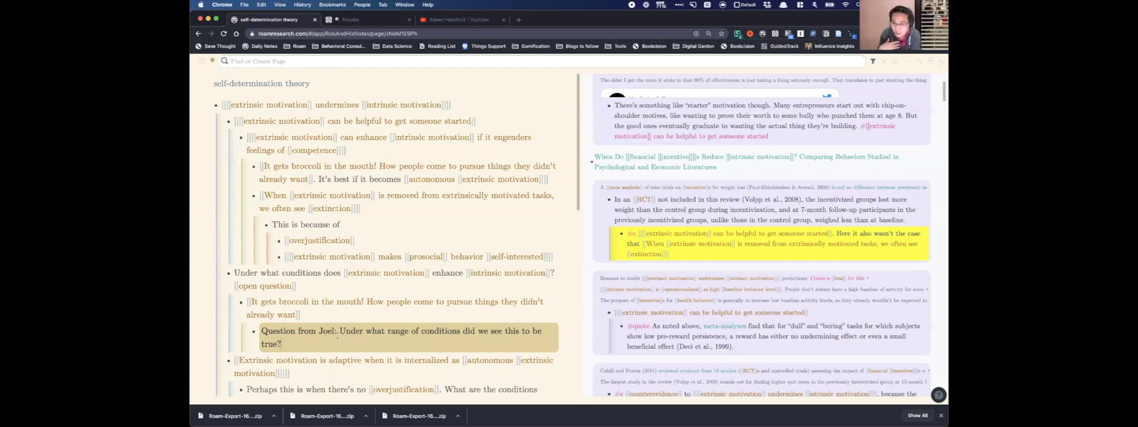
click(340, 330)
key(Return)
key(Tab)
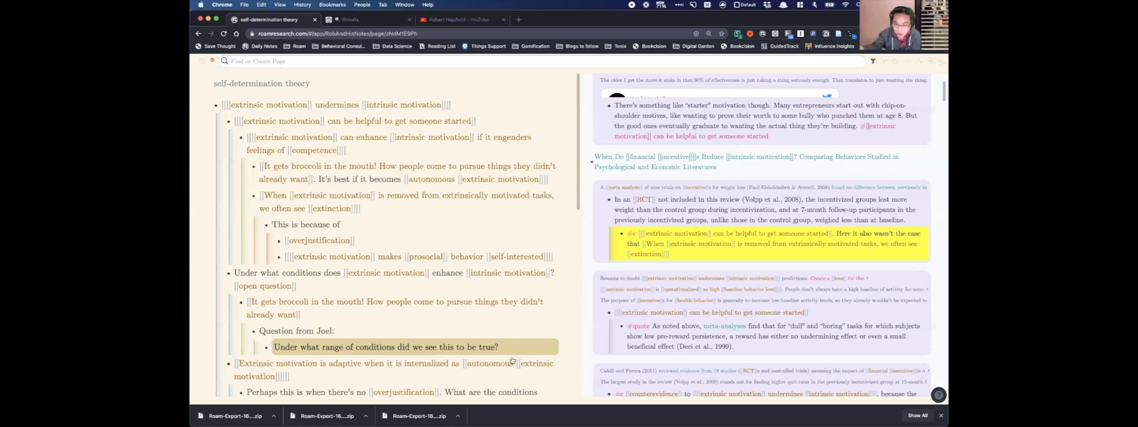
Add sibling questions on evidence quality and 'What populations does this apply to?', starting a person link beneath.
key(Return)
text(What is )
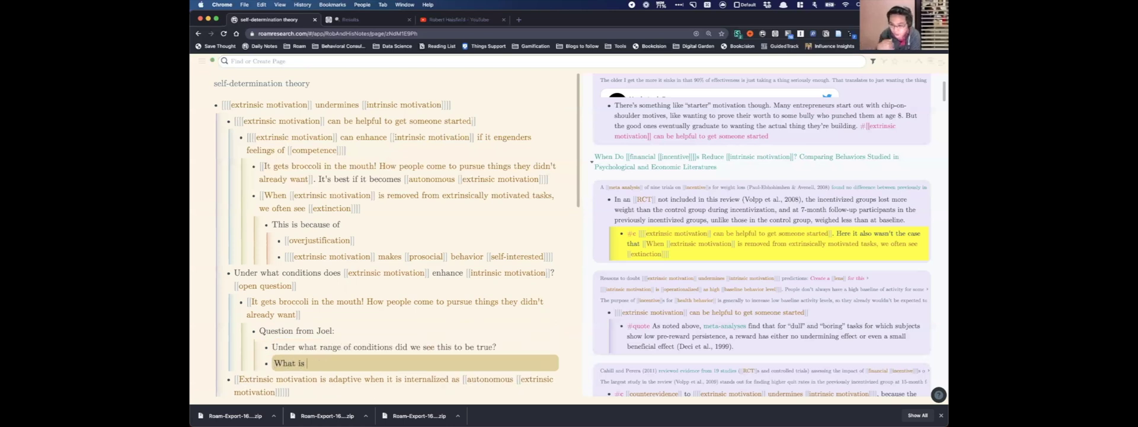
text(the quality of th)
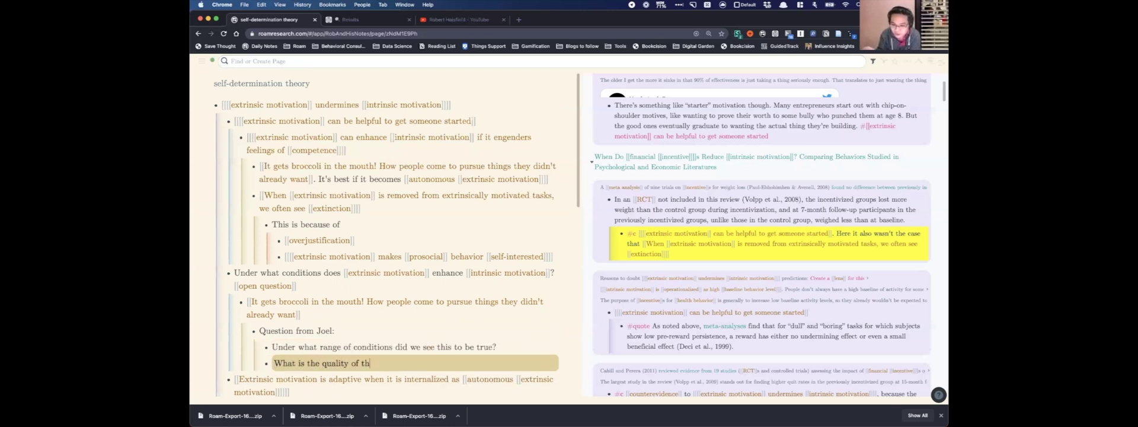
text(e evidence f)
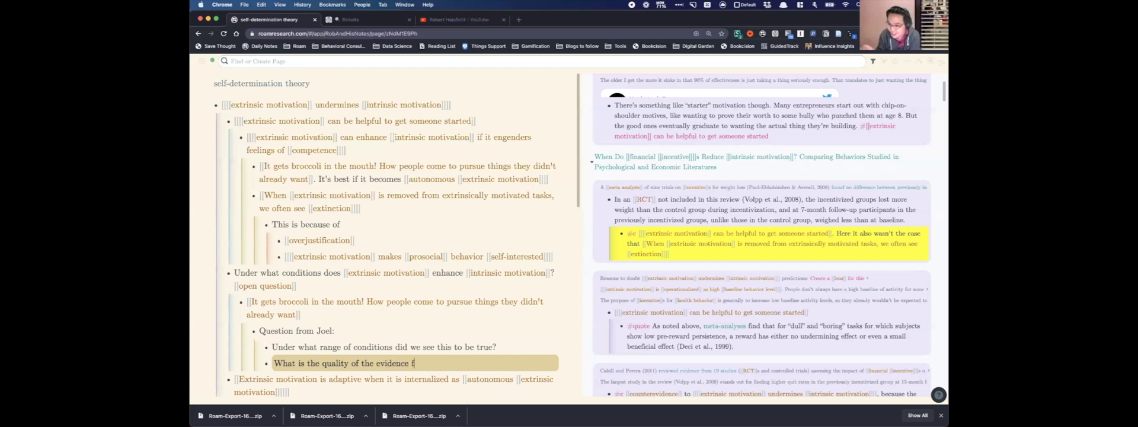
text(or this?)
key(Return)
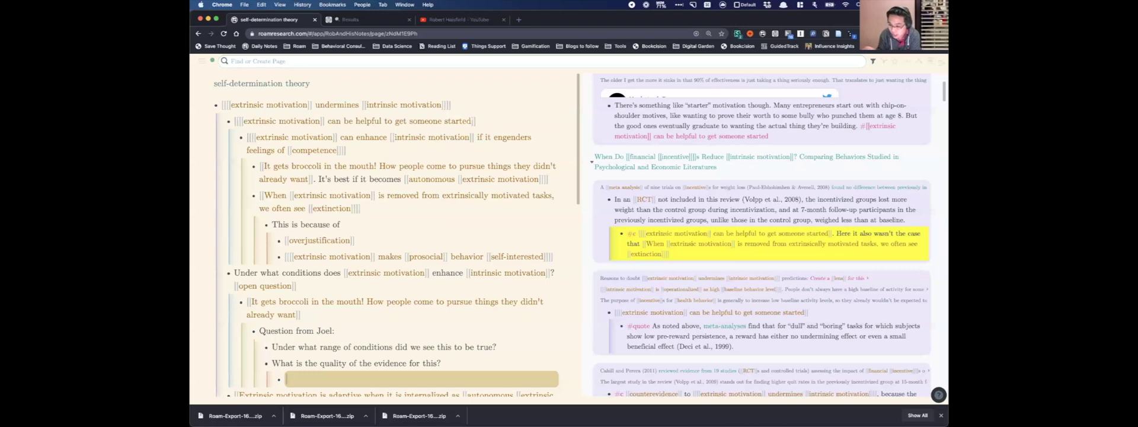
text({{query: {)
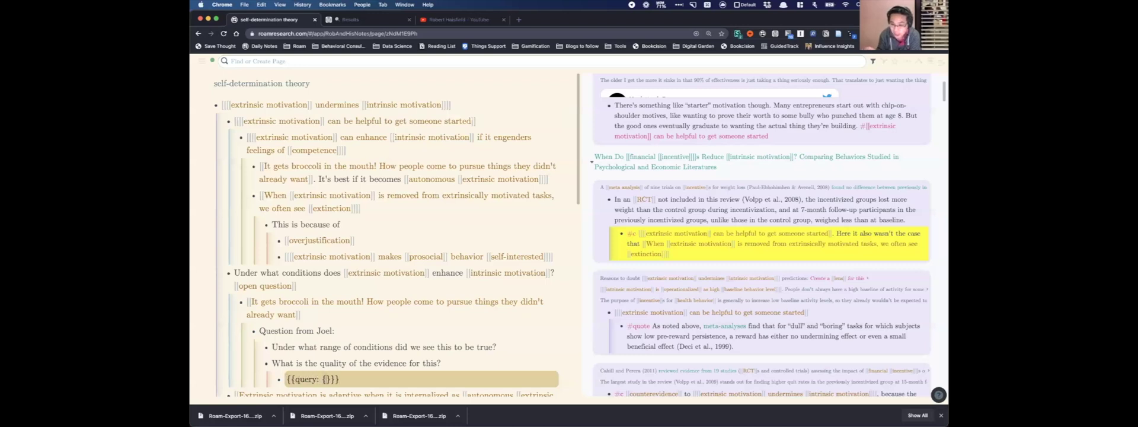
text(and)
key(super+a)
key(BackSpace)
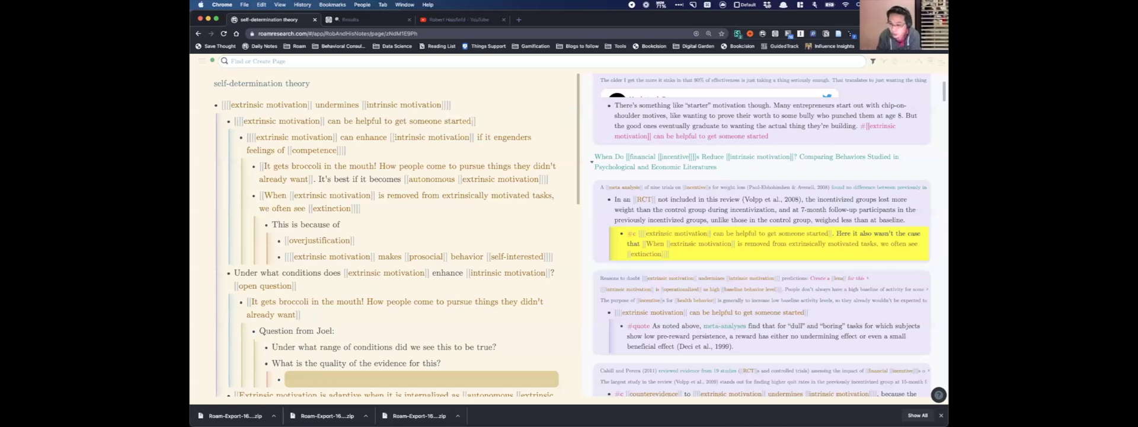
key(shift+Tab)
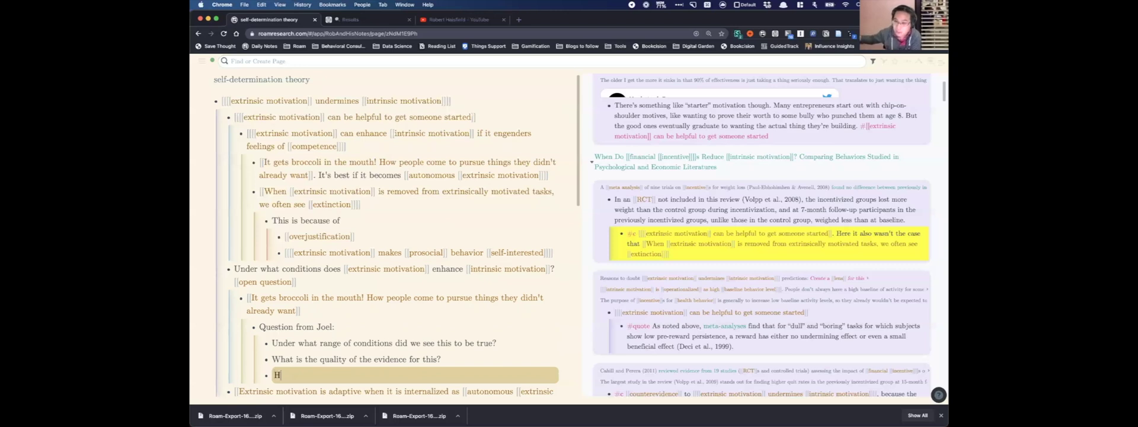
text(What )
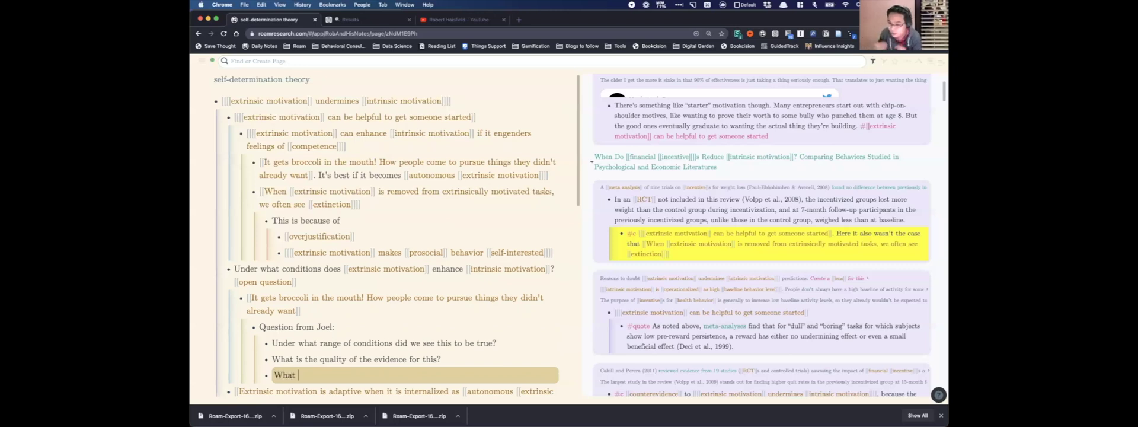
text(populations doe)
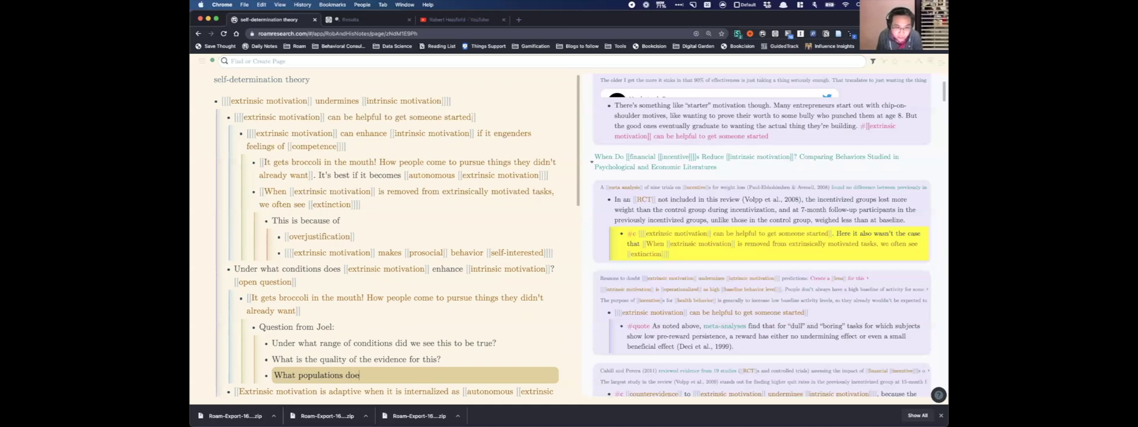
text(s this apply to?)
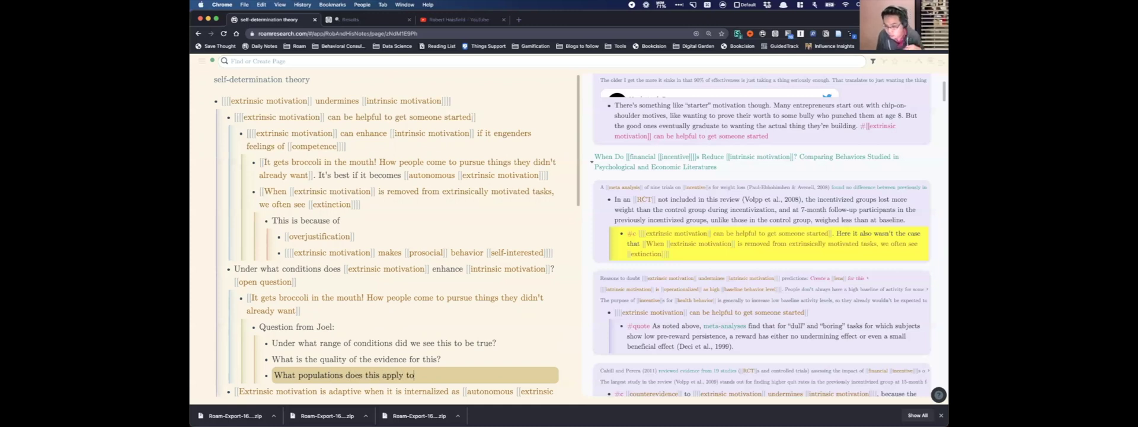
key(Return)
key(Tab)
text([[A)
text(gnes c)
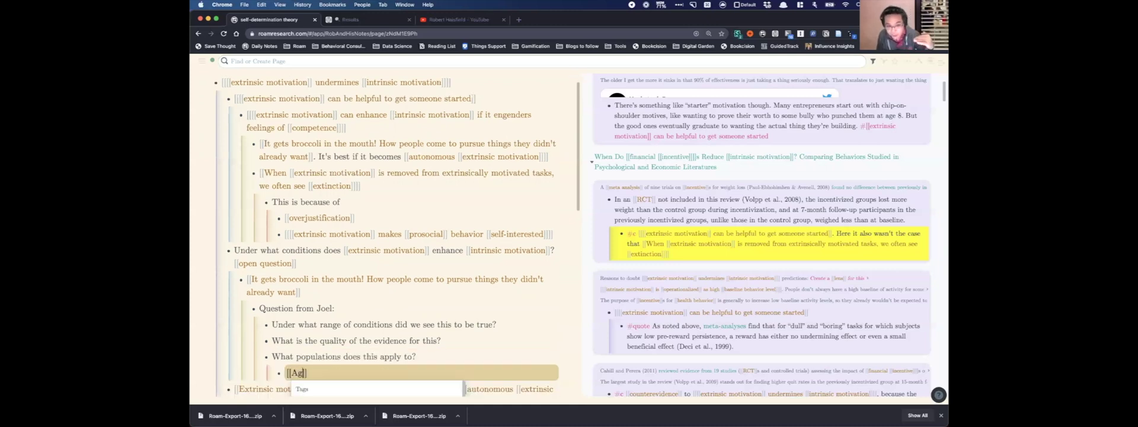
Link the person's page and note she 'mentioned it in the context of teaching her kid to like broccoli'.
key(Return)
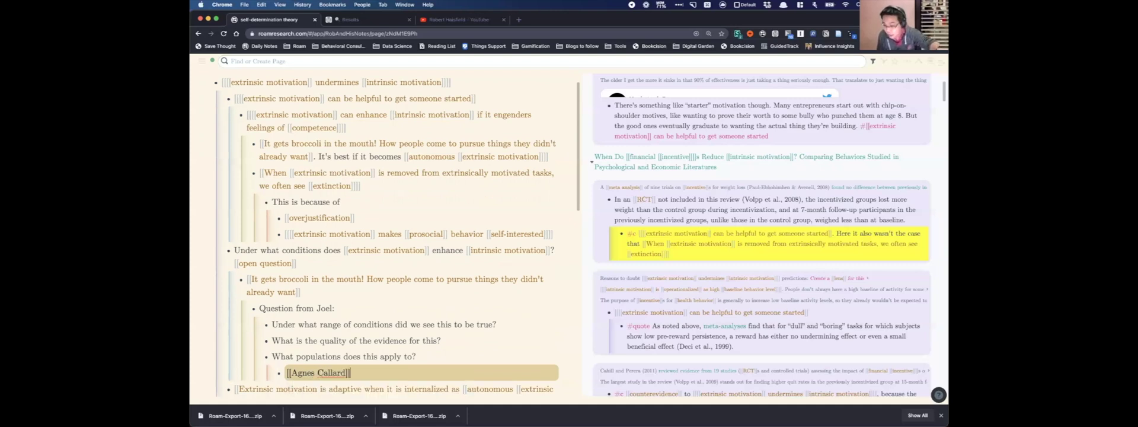
scroll(520, 322, down, 1)
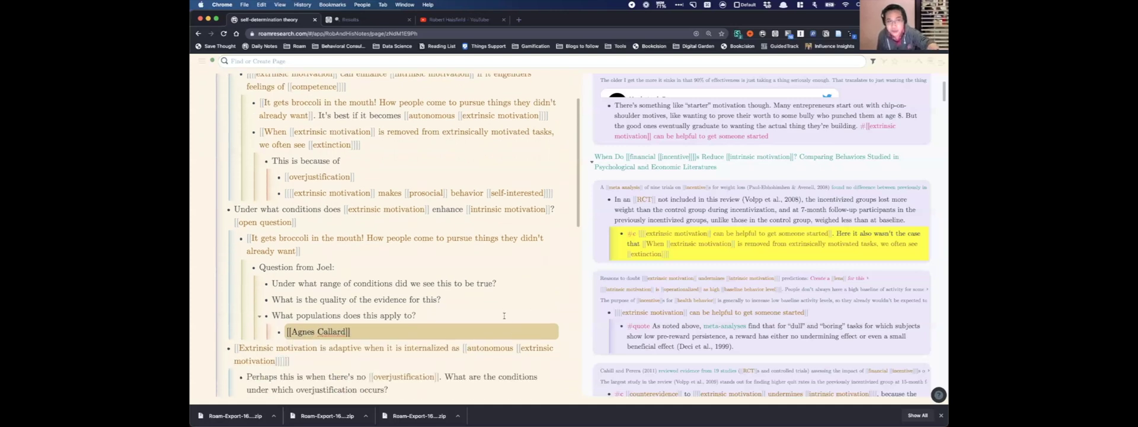
text(menti)
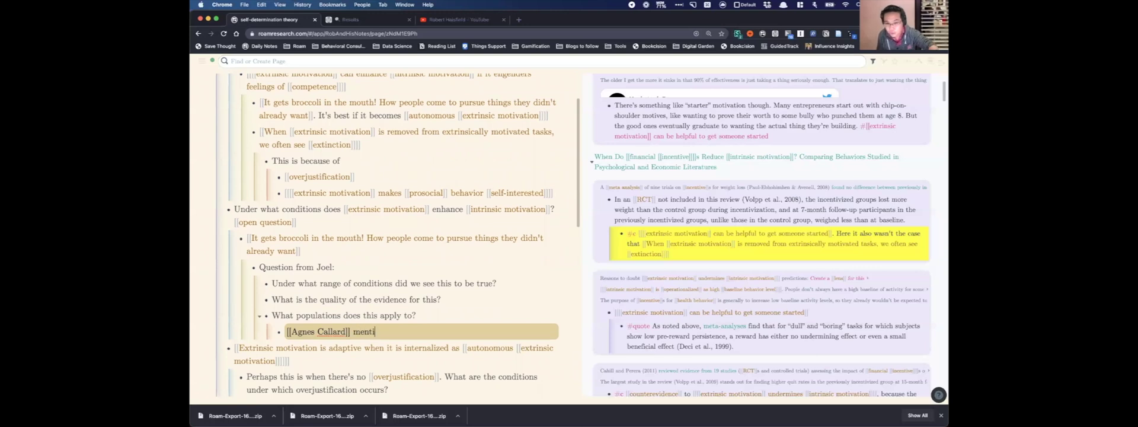
text(oned in)
key(BackSpace)
key(BackSpace)
text(t i)
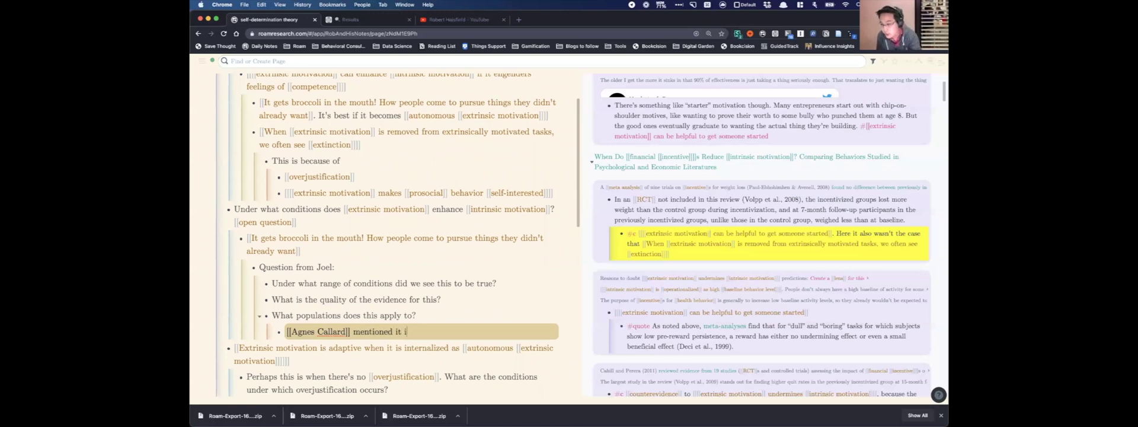
text(n the context of )
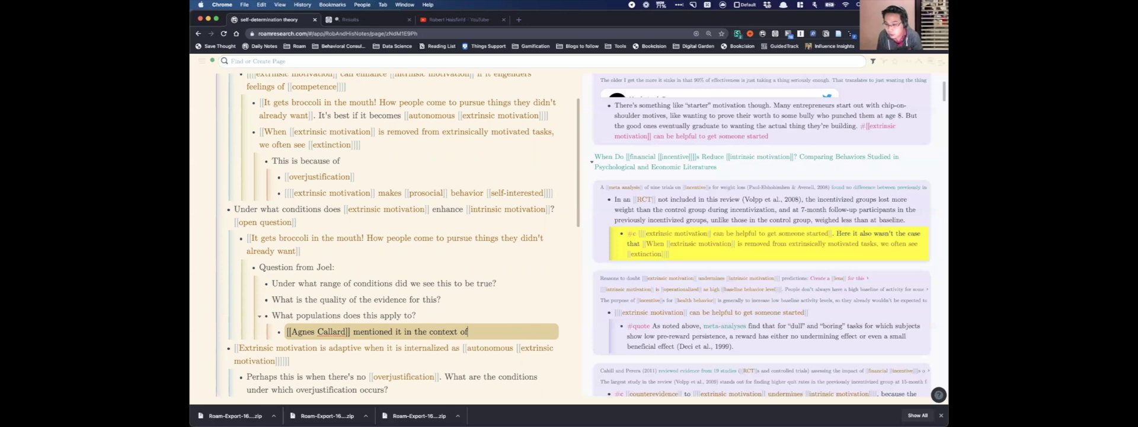
text(teaching her g)
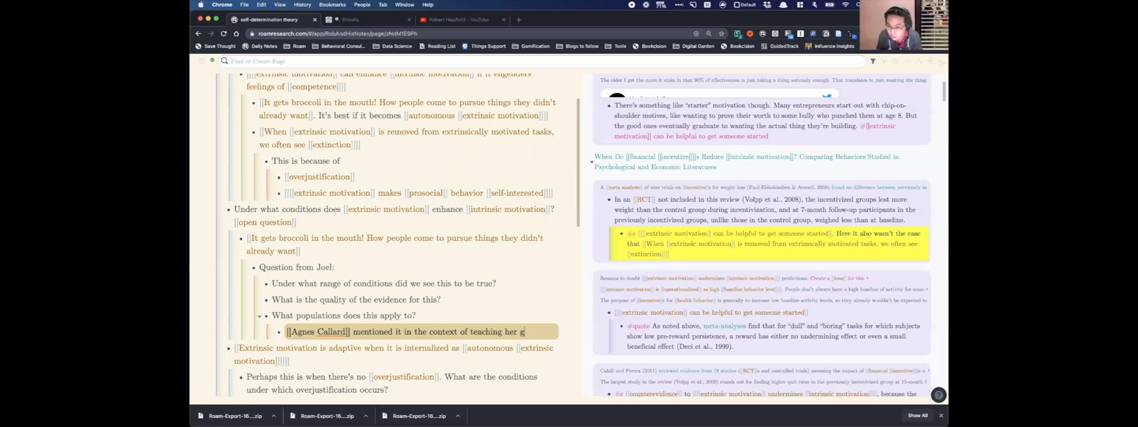
key(BackSpace)
text(k)
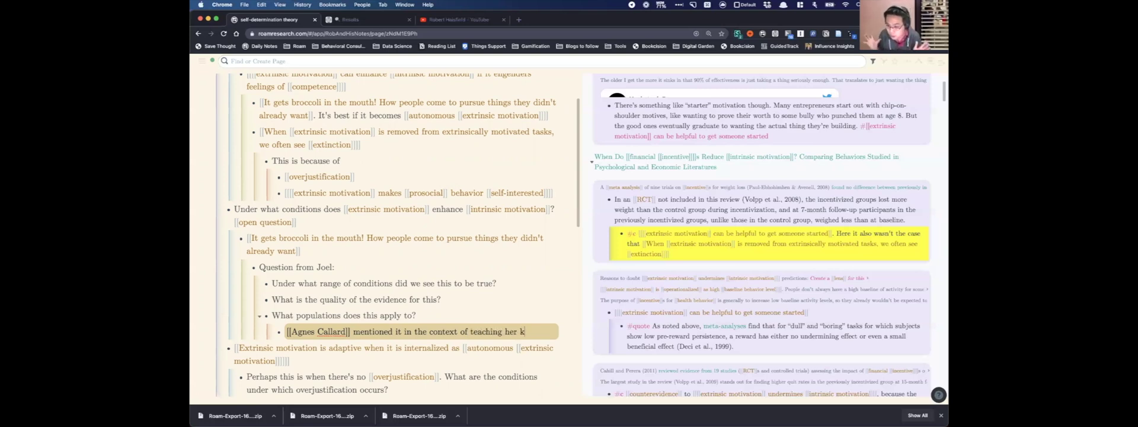
text(id to wri)
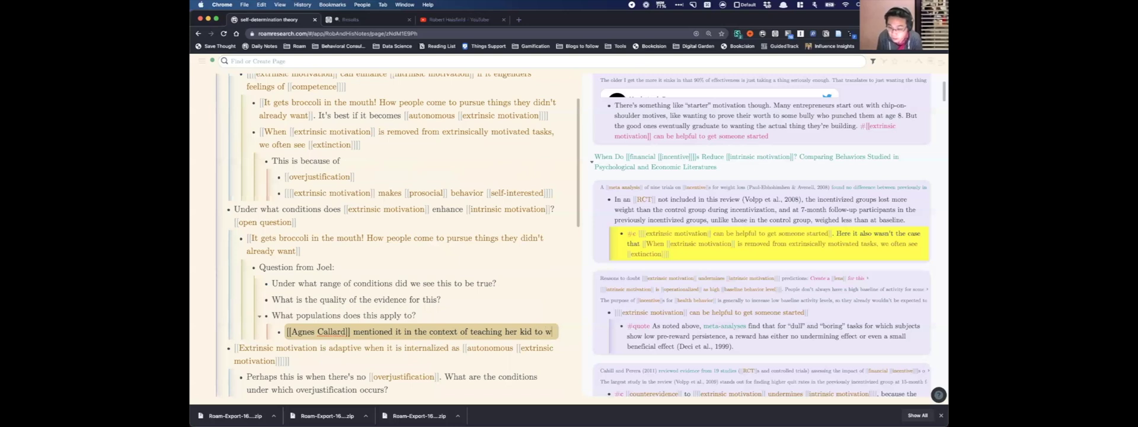
key(BackSpace)
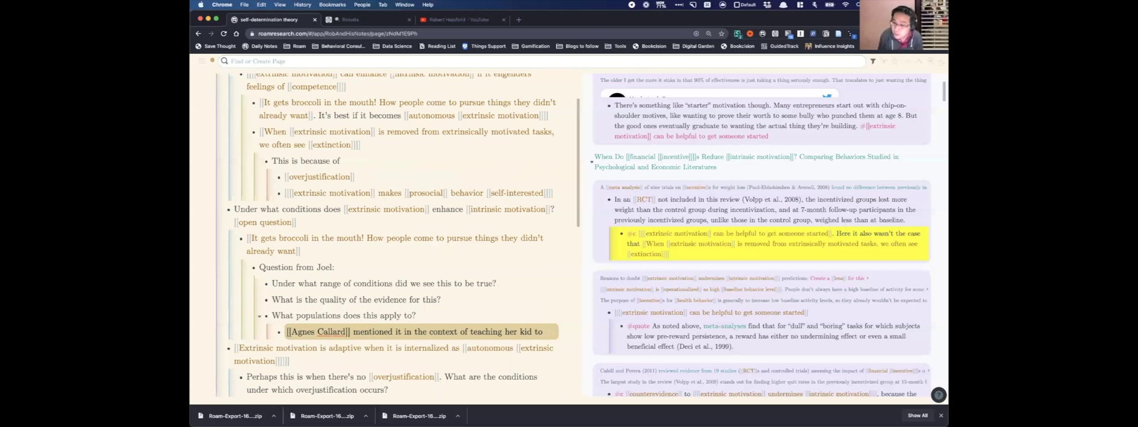
text(like brocolli)
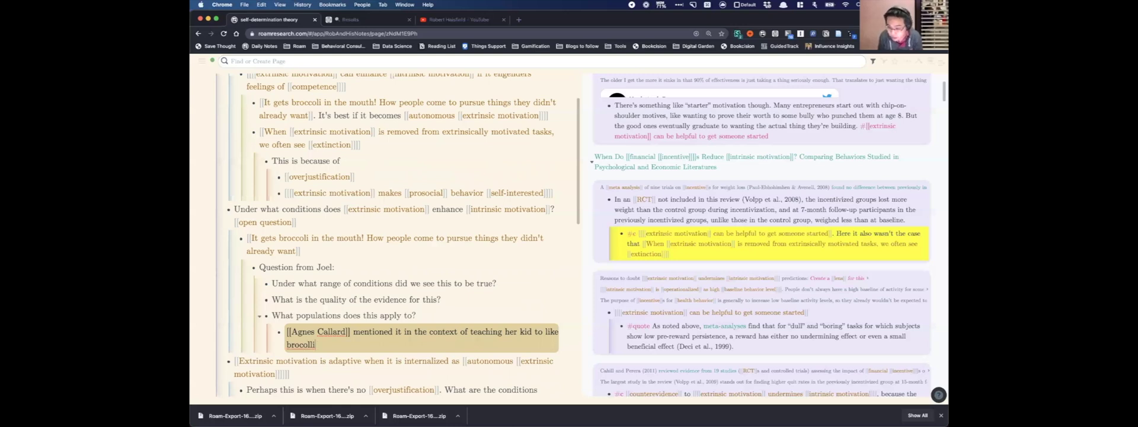
key(BackSpace)
key(BackSpace)
key(BackSpace)
key(BackSpace)
key(BackSpace)
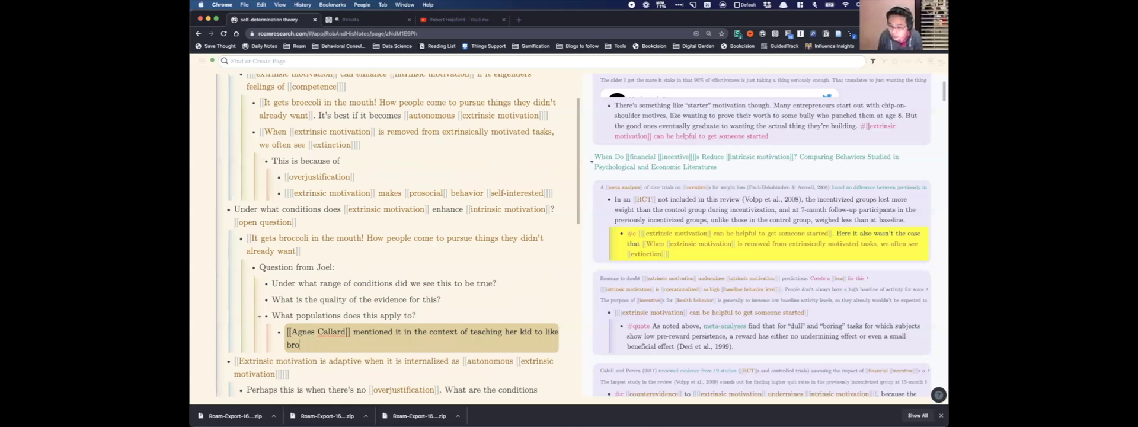
text(ccoli)
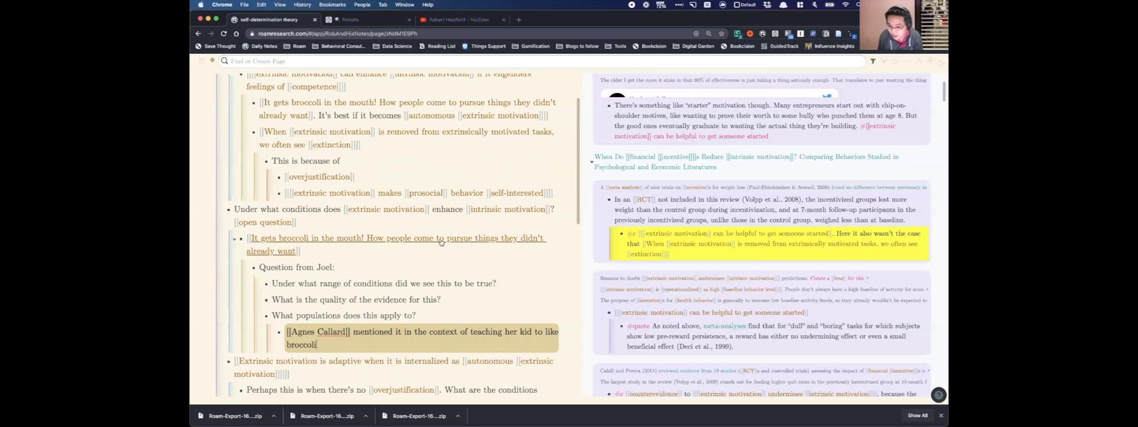
Show the broccoli note's linked references in the sidebar, filtered to the credited person's page.
shift+click(441, 241)
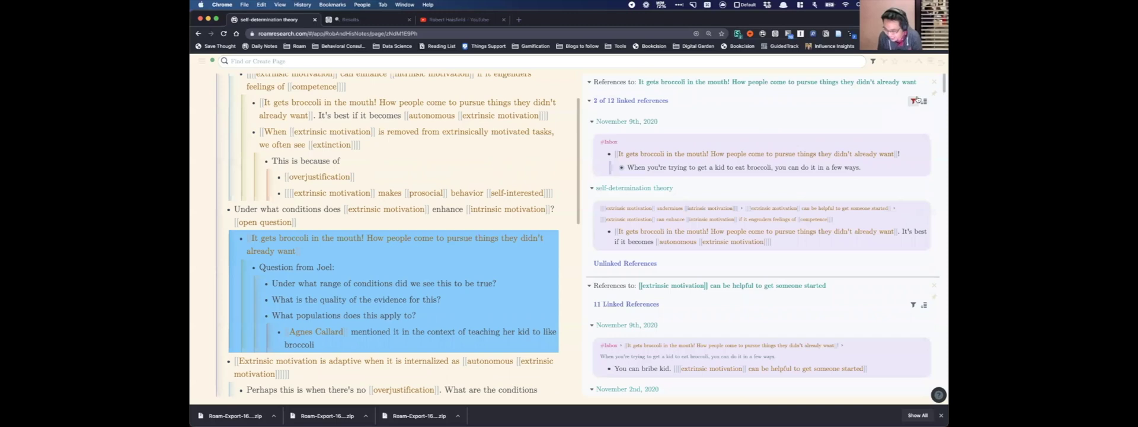
click(912, 100)
click(771, 140)
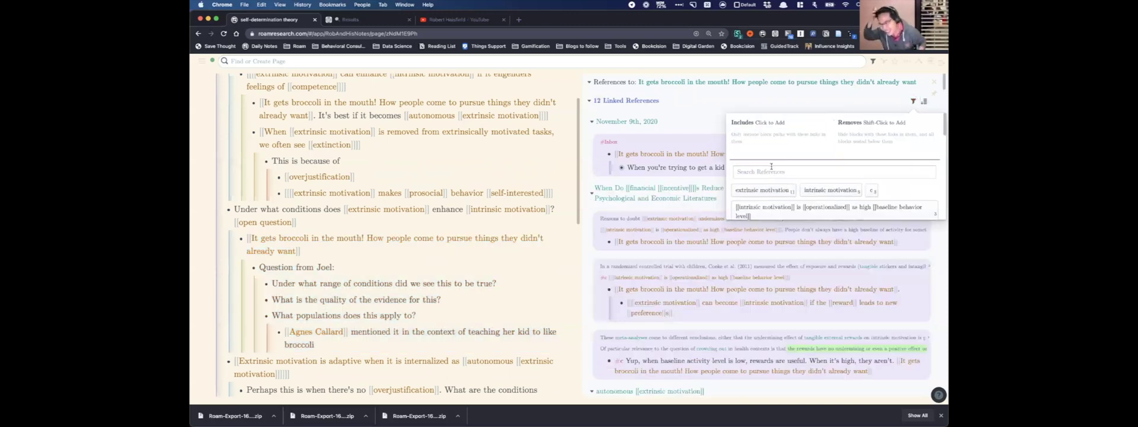
click(772, 169)
text(agne)
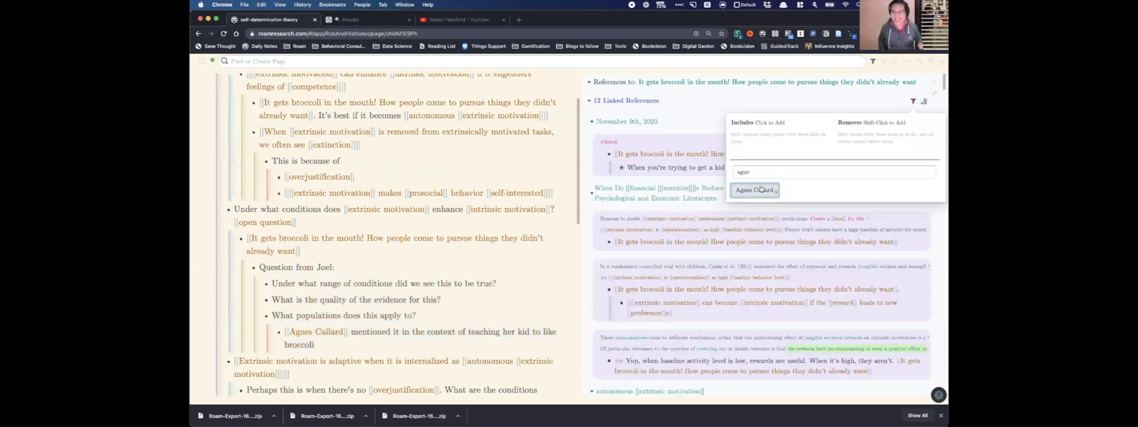
click(758, 190)
click(711, 173)
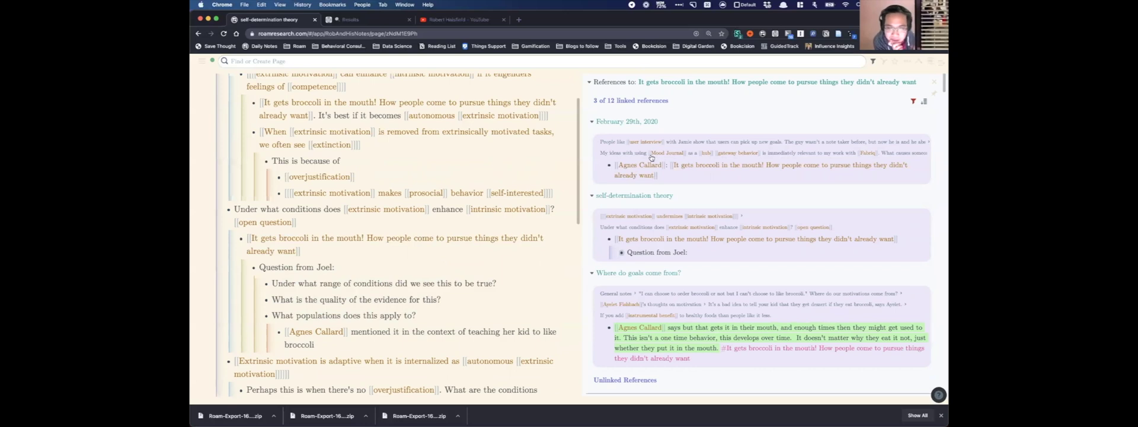
Select the green broccoli quote under 'Where do goals come from?' in the sidebar.
scroll(718, 179, down, 2)
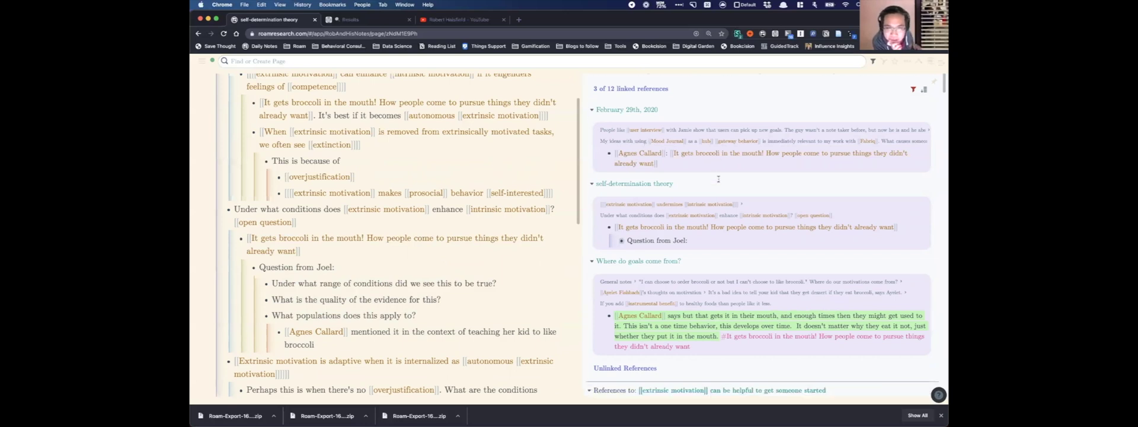
scroll(719, 179, down, 2)
click(689, 272)
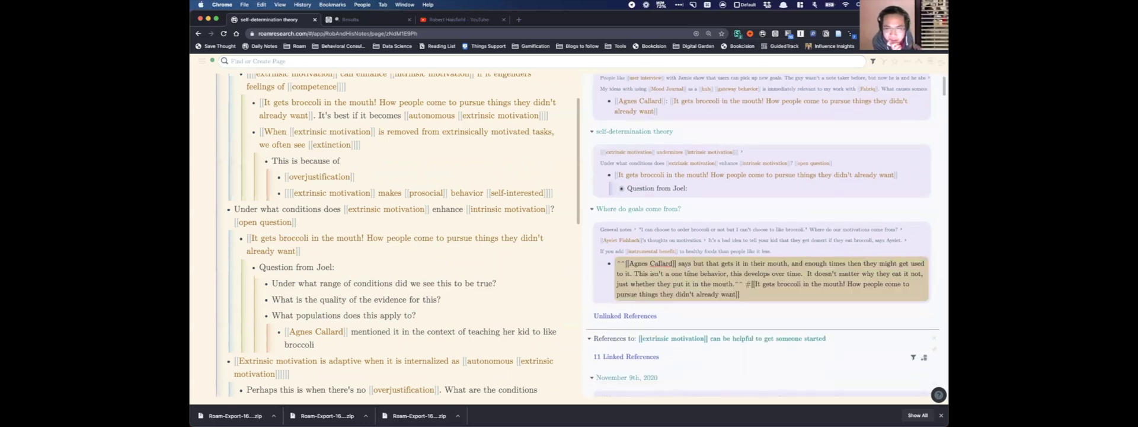
Paste the broccoli quote's block reference after the note and move the quote beneath it.
click(384, 348)
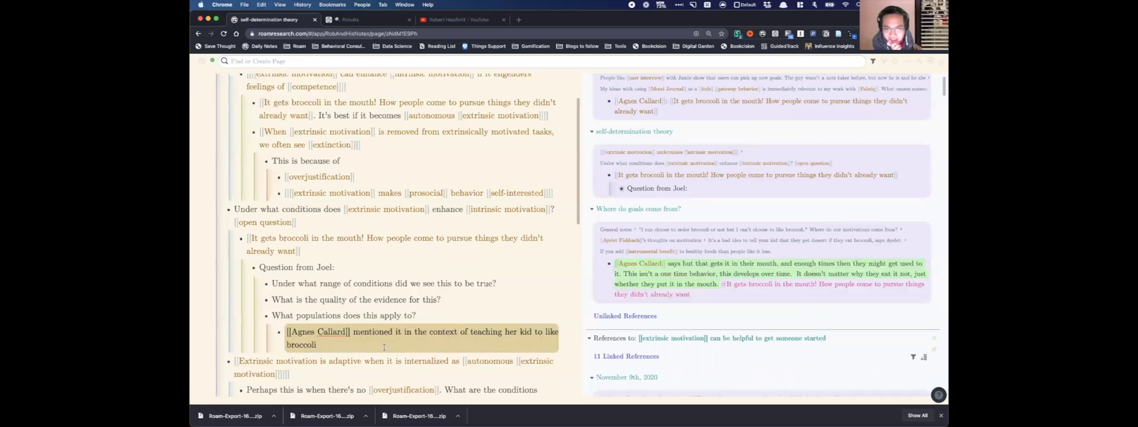
text(:)
text(((v8B8-r5M5)))
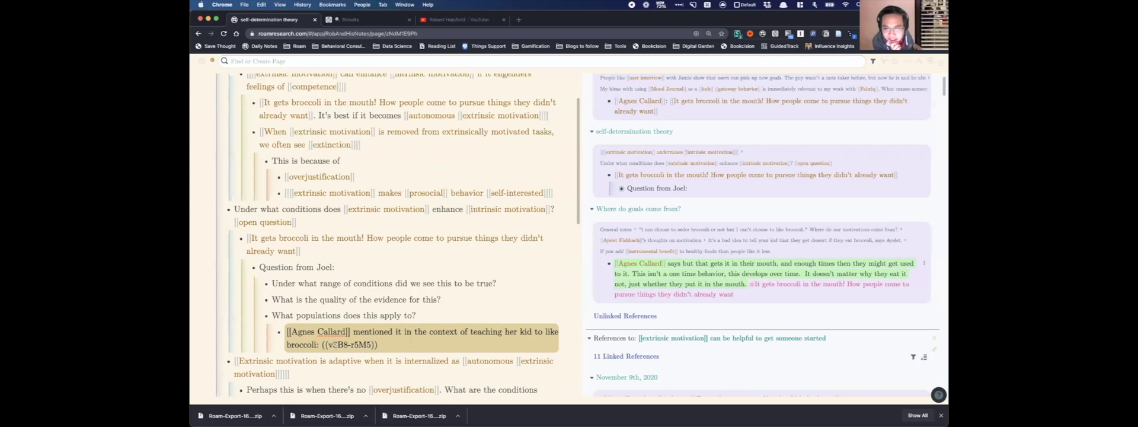
click(322, 344)
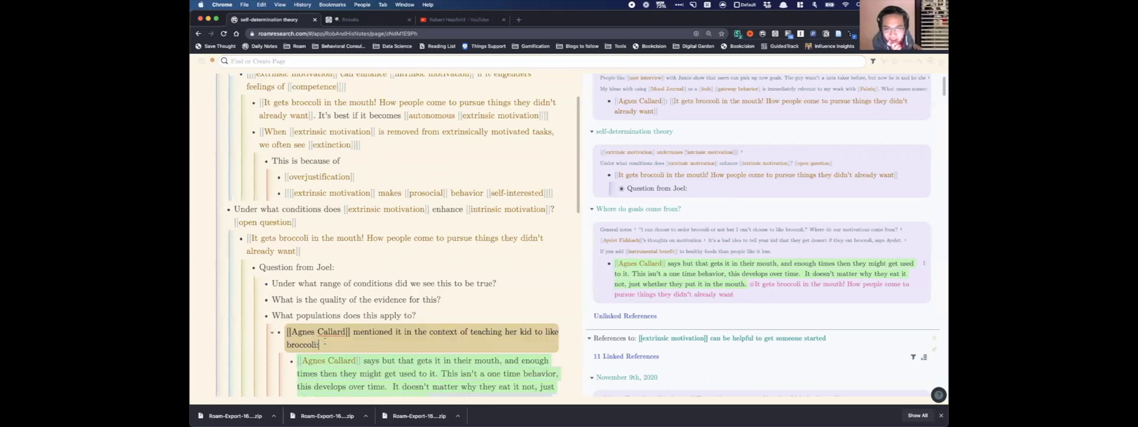
Add 'Maybe it only applies to kids?' tagged [[open question]].
text(Maybe it only applies to kid)
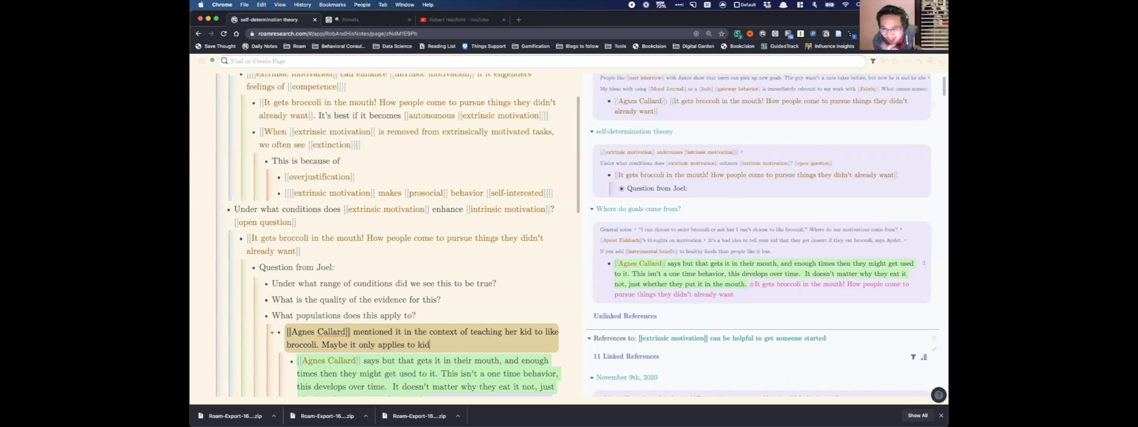
text(s? [[open question)
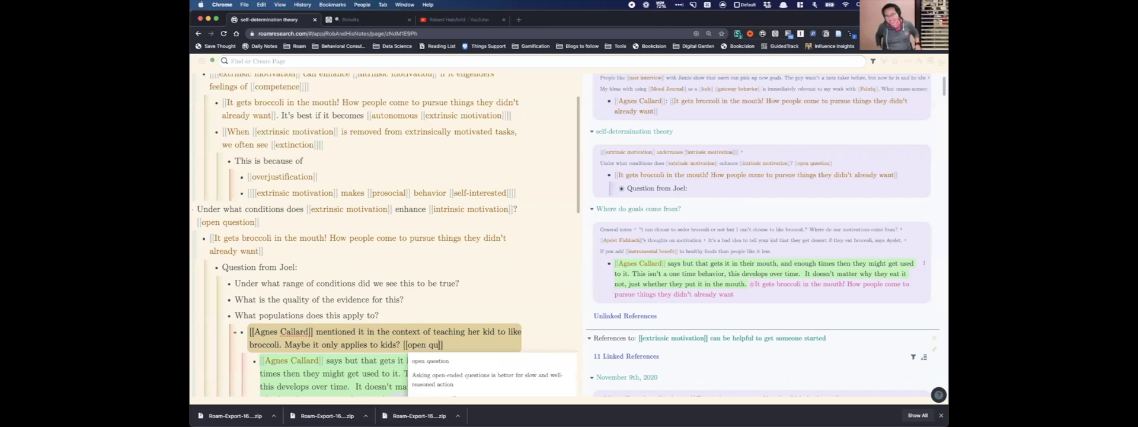
key(Escape)
scroll(314, 180, down, 3)
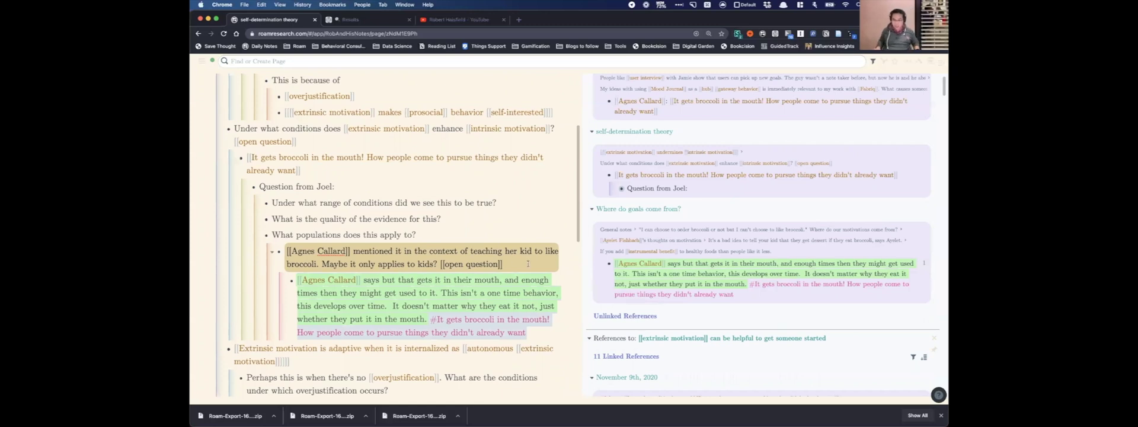
key(Return)
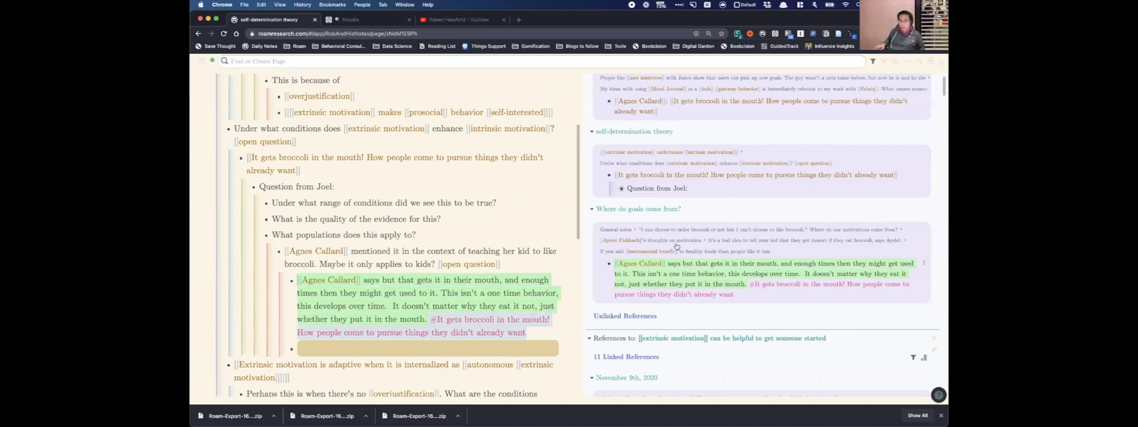
click(714, 268)
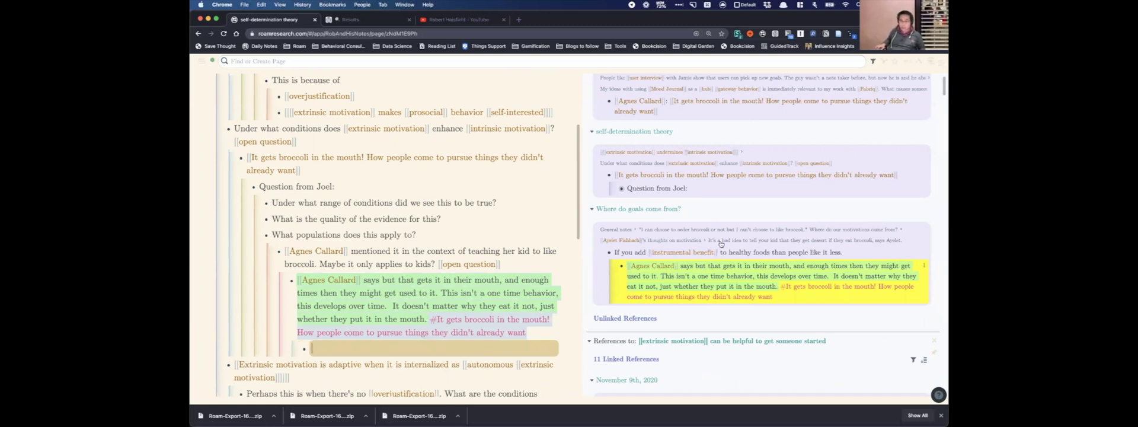
Add a researcher's page link 'says that' followed by a reference to the dessert-for-broccoli block.
click(719, 243)
click(686, 241)
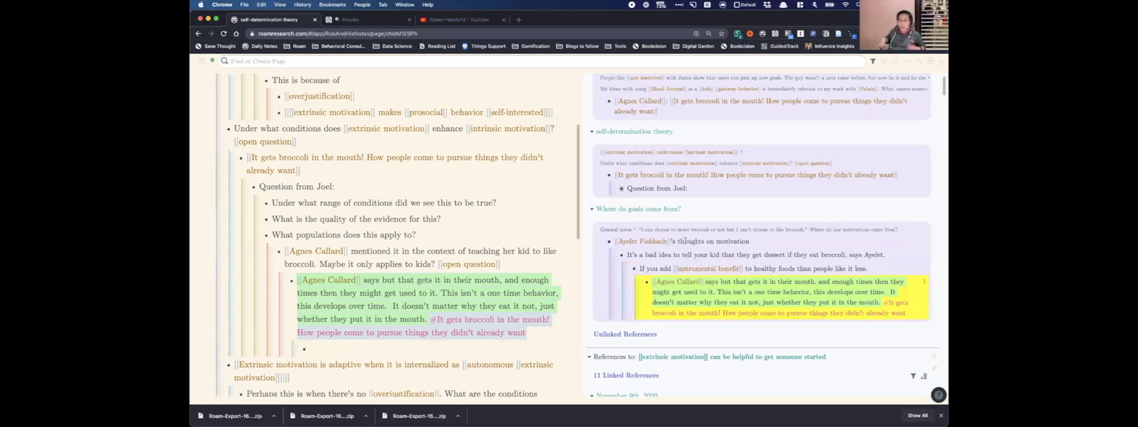
click(706, 254)
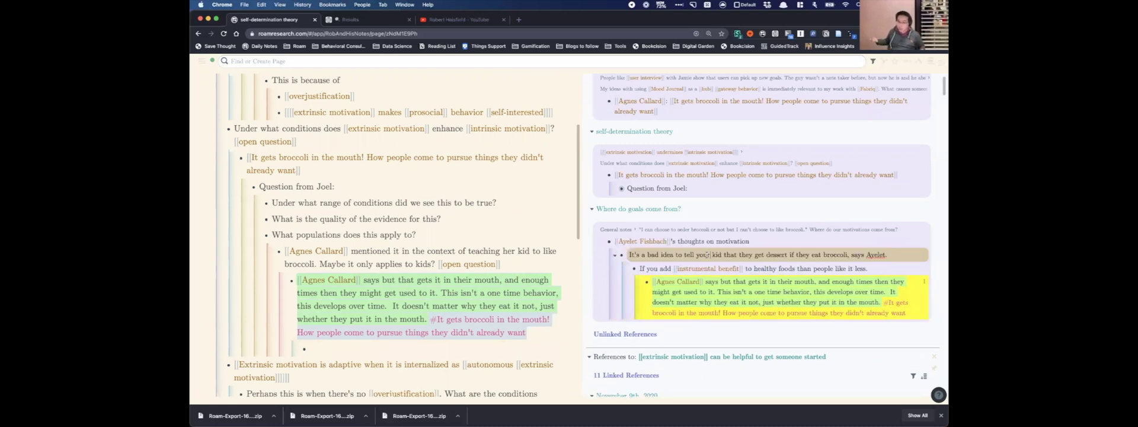
click(415, 347)
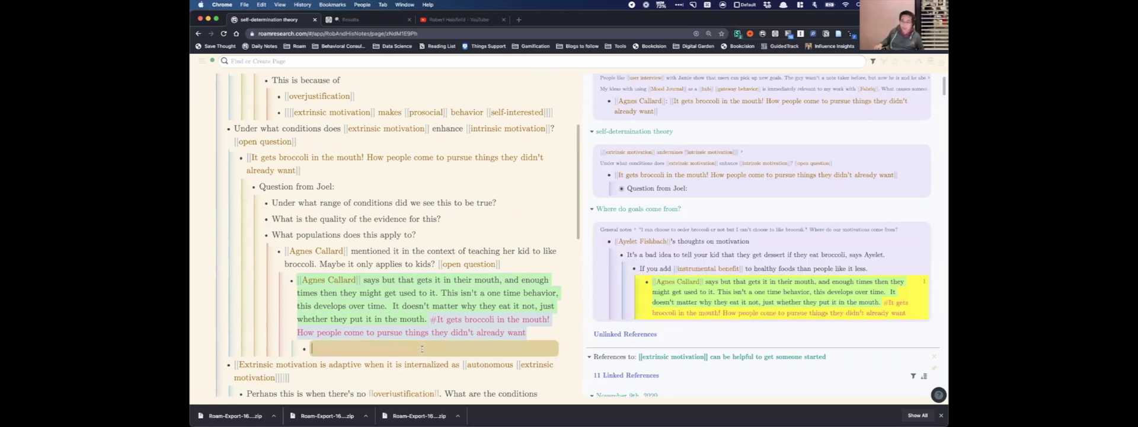
text([[Ayel)
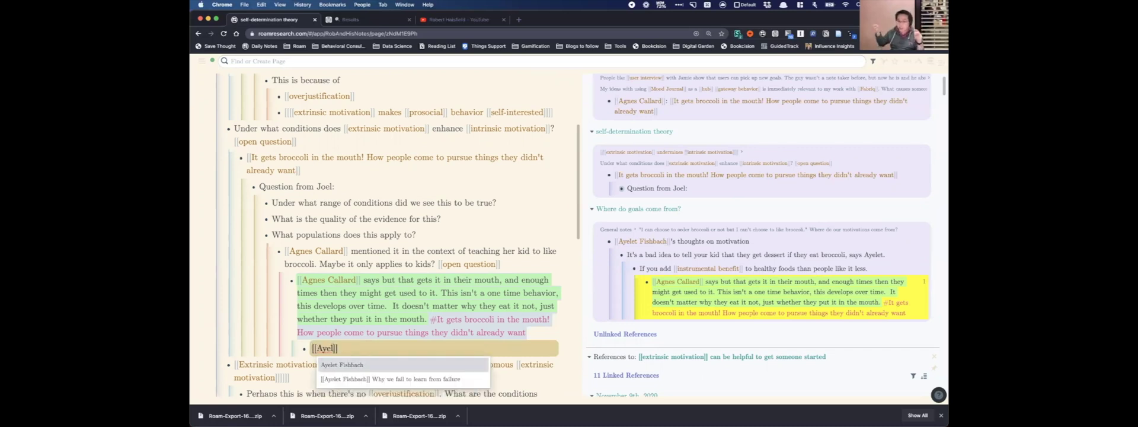
key(Return)
text(says that)
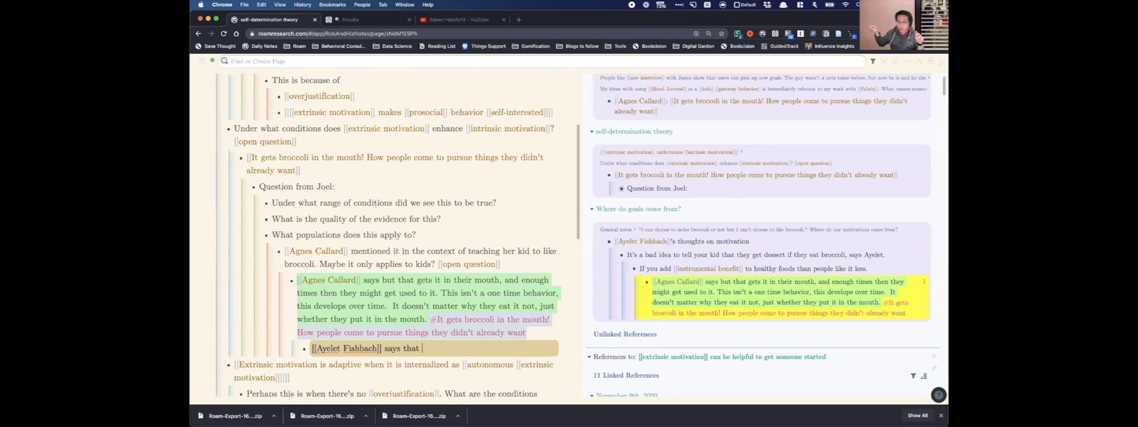
click(711, 254)
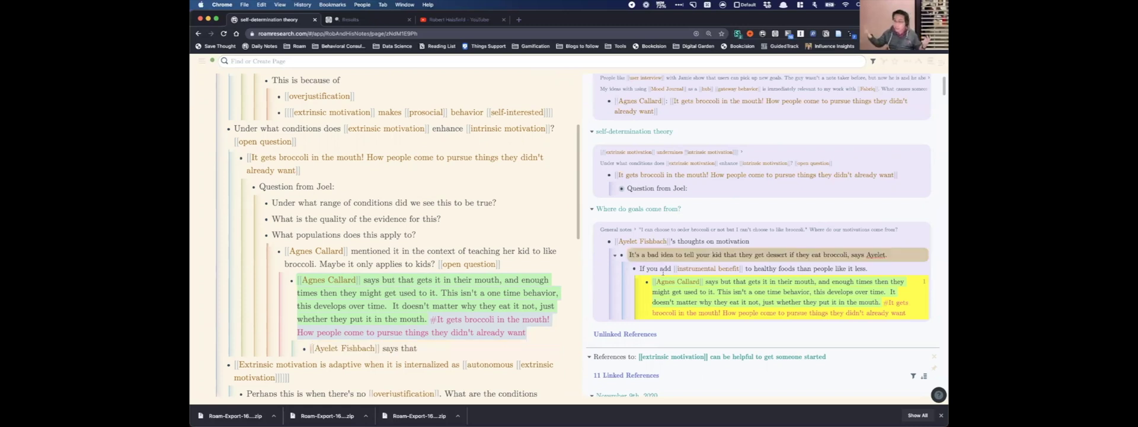
click(472, 348)
text(((Vko5xRL4y)))
Nest the reply 'However, It gets broccoli Mouth' under the researcher's claim.
key(Return)
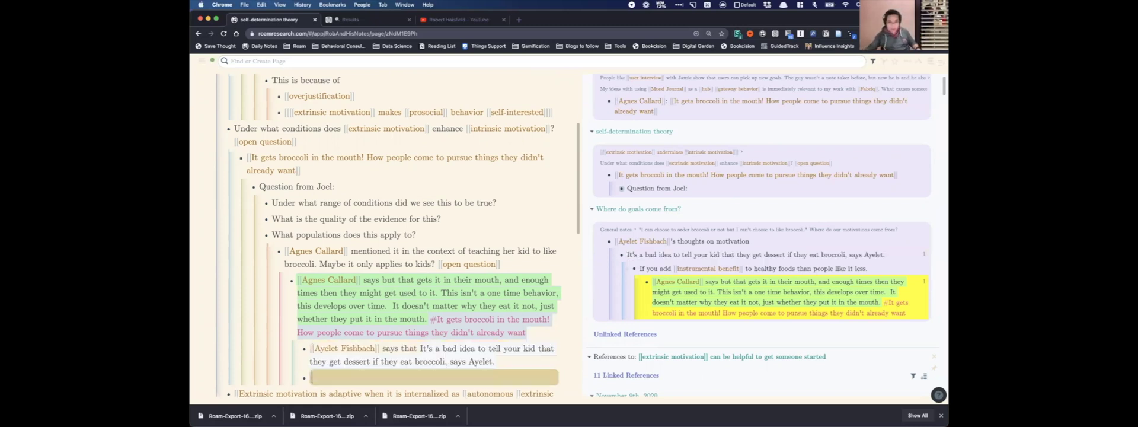
key(Tab)
scroll(510, 356, down, 1)
text(However,)
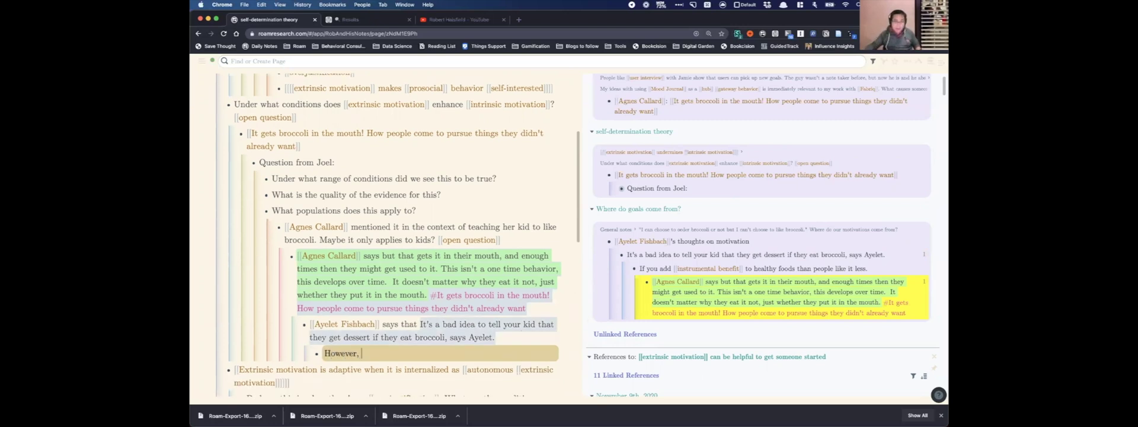
text( It)
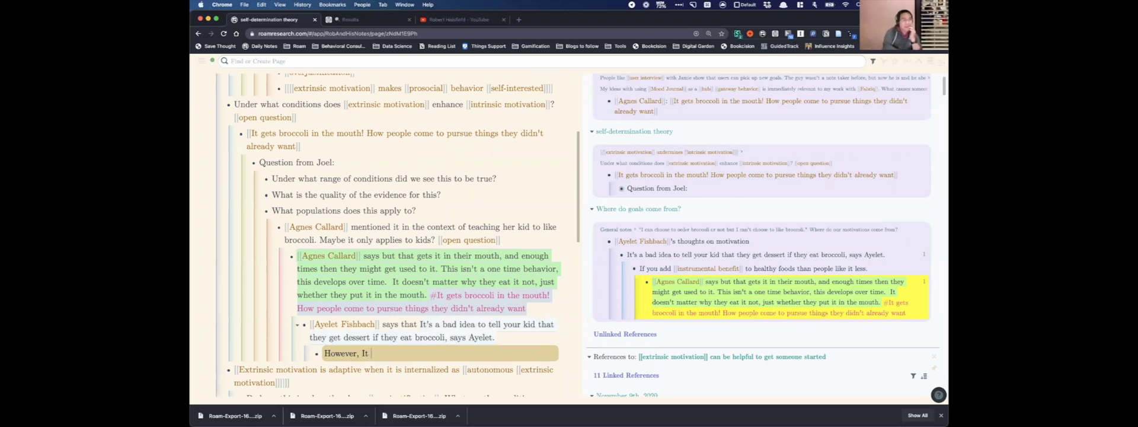
text( gets brocol)
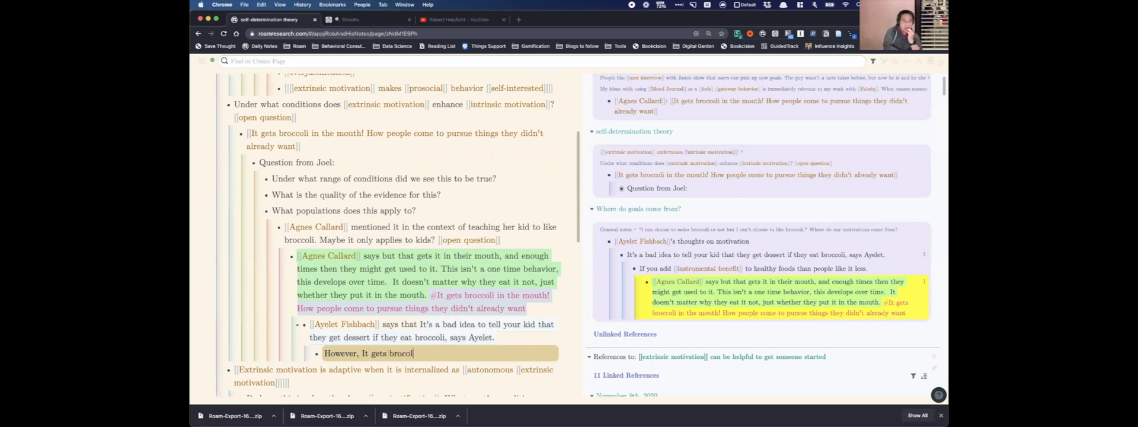
key(BackSpace)
key(BackSpace)
key(BackSpace)
text(oli )
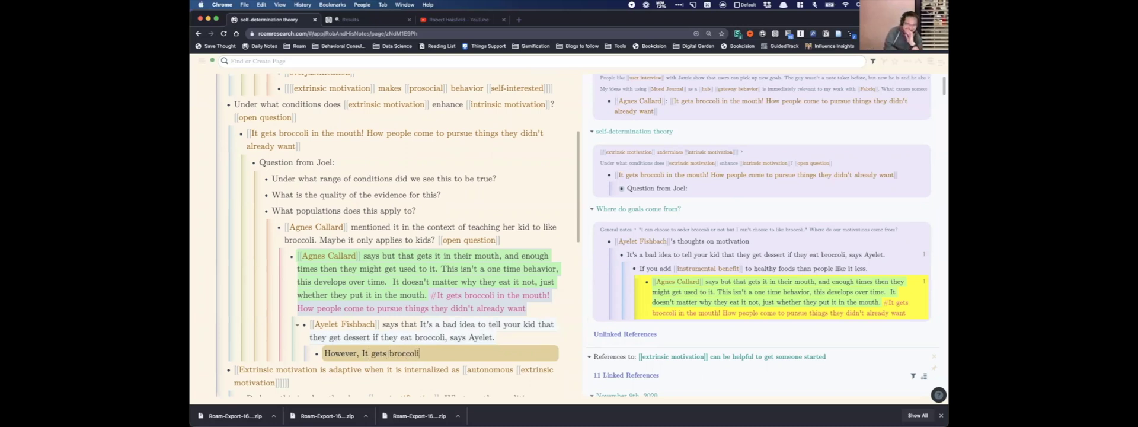
text(Mouth)
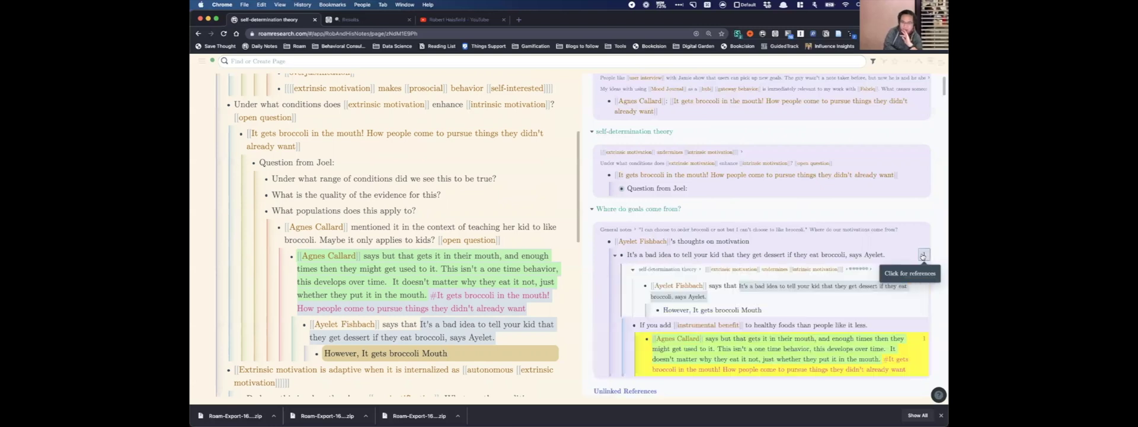
Expand the dessert-for-broccoli block's single reference inline in the sidebar and review the outline.
click(922, 253)
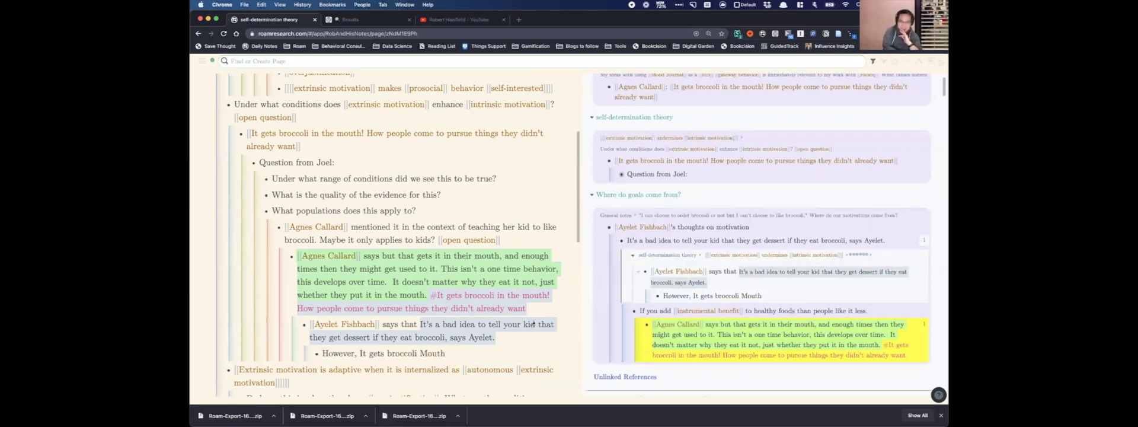
scroll(533, 323, up, 2)
scroll(513, 327, down, 1)
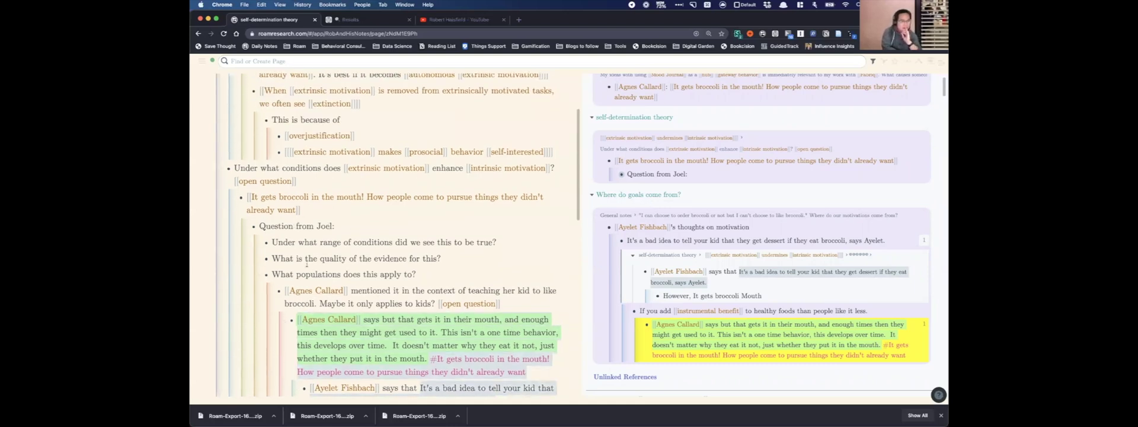
scroll(319, 207, up, 3)
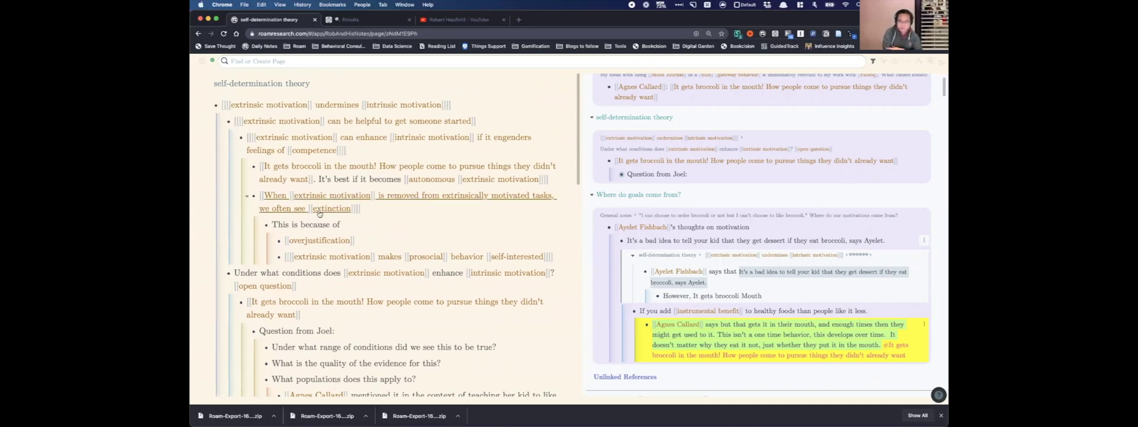
scroll(341, 324, down, 1)
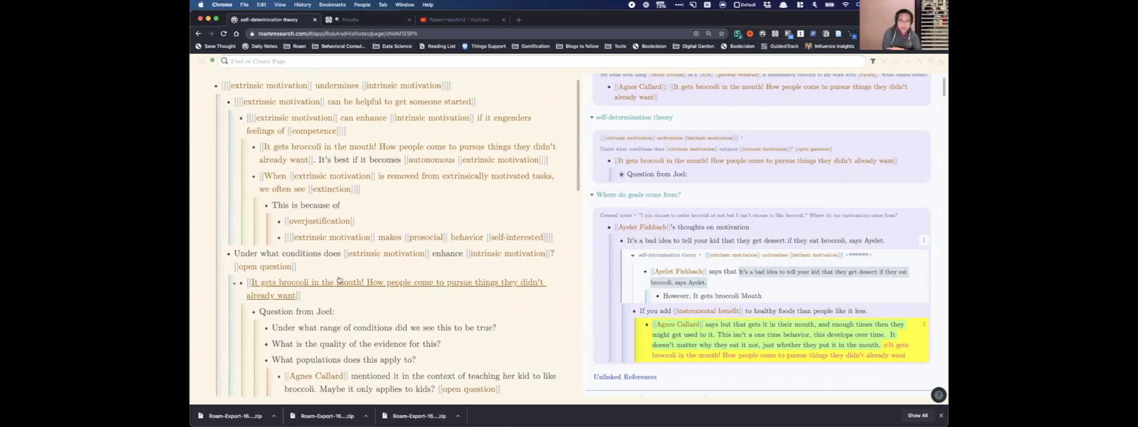
scroll(349, 323, down, 4)
scroll(358, 323, down, 4)
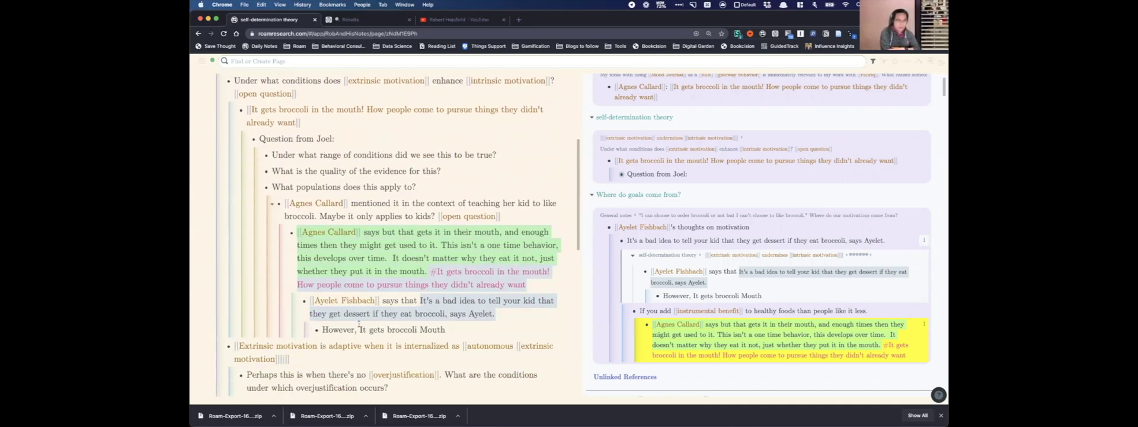
scroll(359, 323, up, 4)
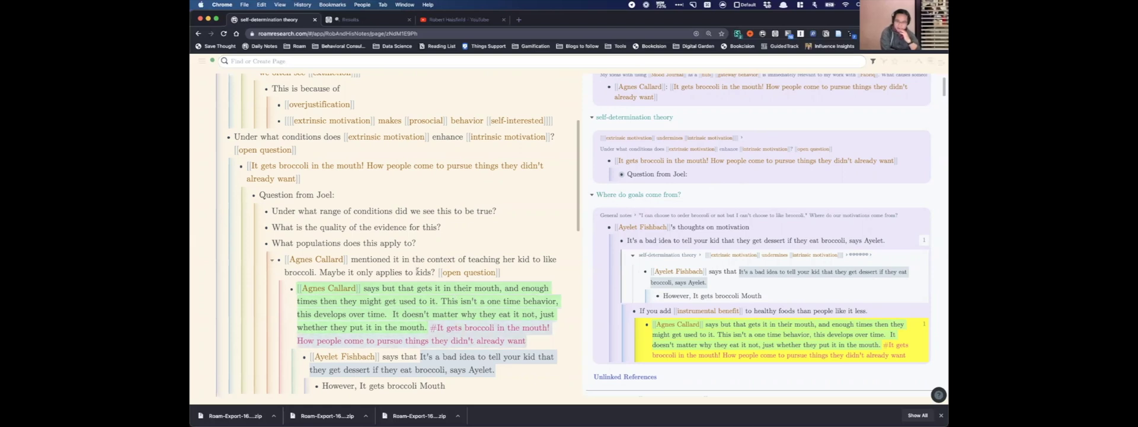
Add a nested {{query}} under the evidence-quality question with an or-clause for [[Evidence]] and [[evidence]].
click(436, 226)
scroll(437, 227, up, 1)
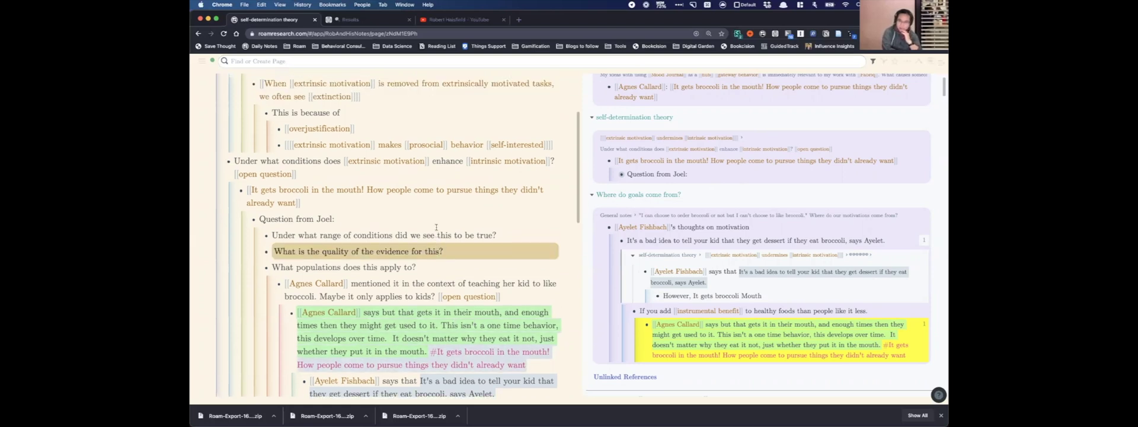
key(Return)
key(Tab)
text({{query)
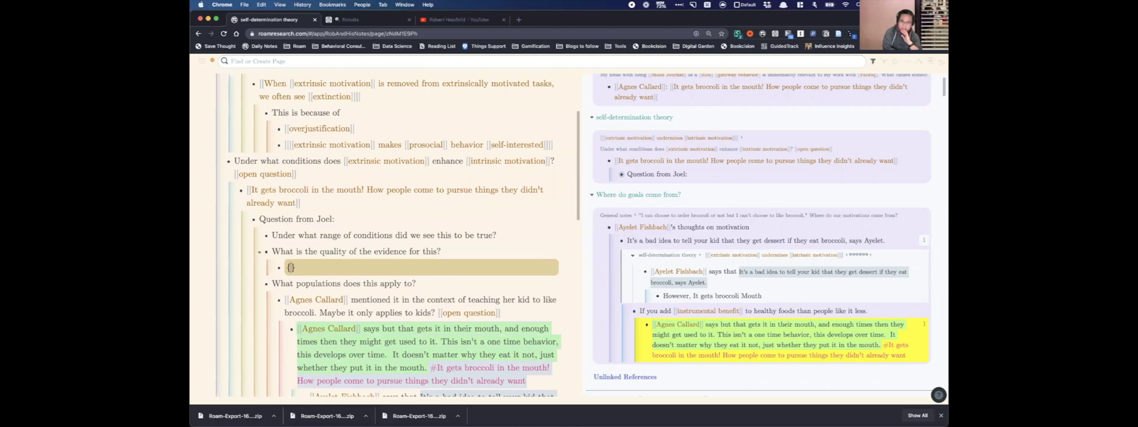
text(: {and)
text(: [[evide)
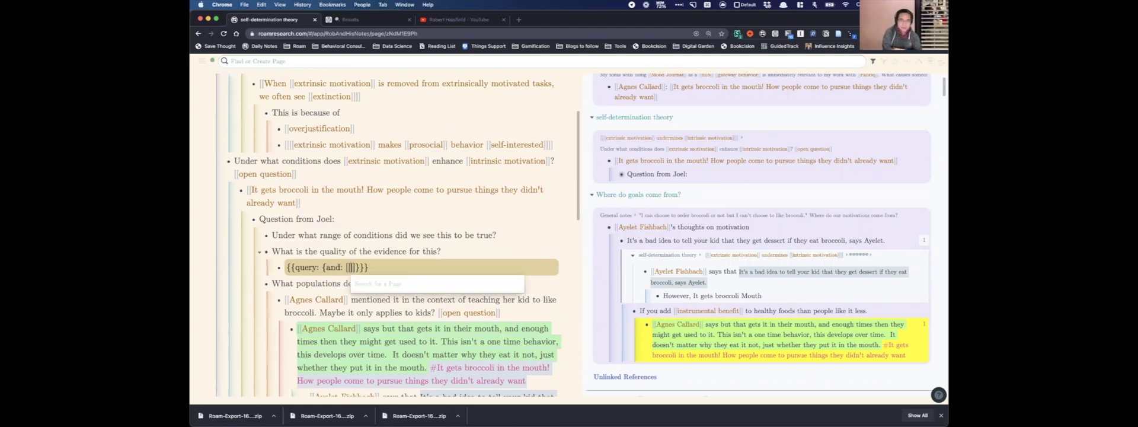
text(n)
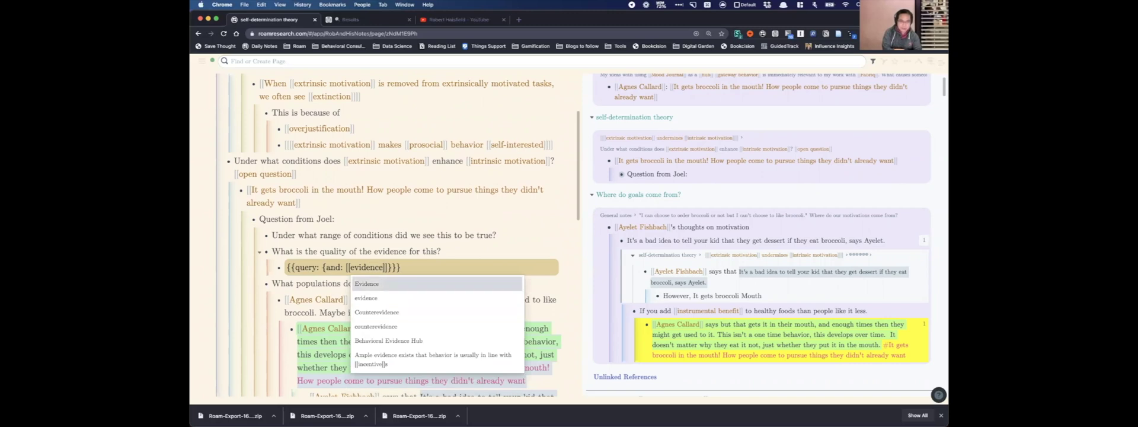
key(BackSpace)
key(BackSpace)
key(BackSpace)
key(BackSpace)
key(BackSpace)
key(BackSpace)
key(BackSpace)
key(BackSpace)
text({or)
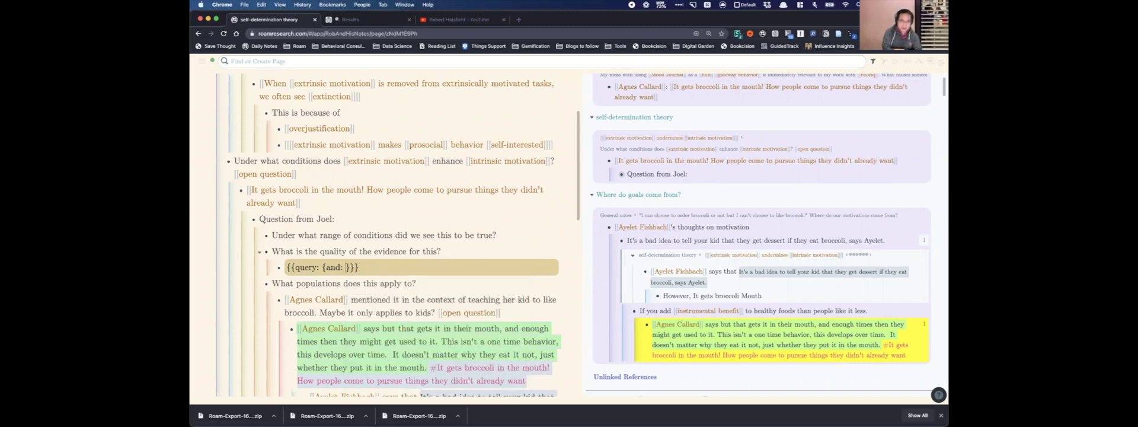
text(: [[evidence)
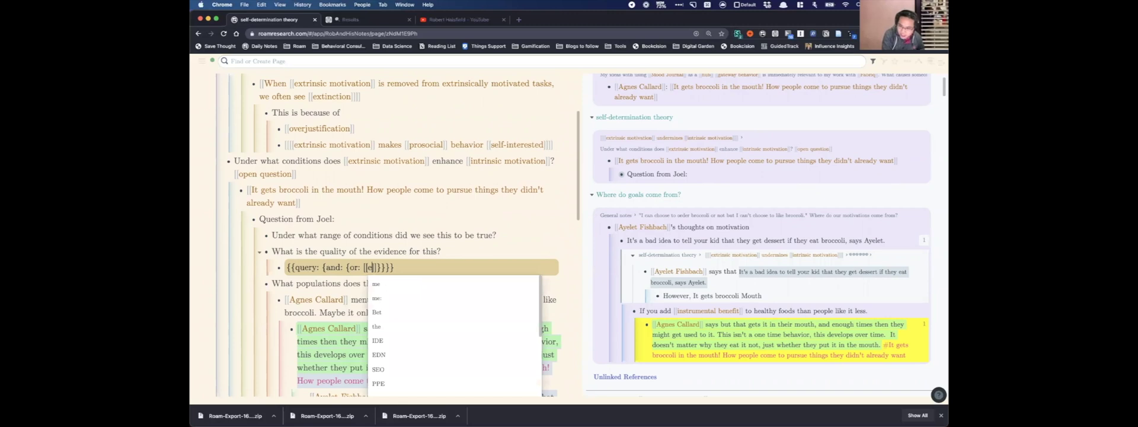
key(Return)
text([[ev)
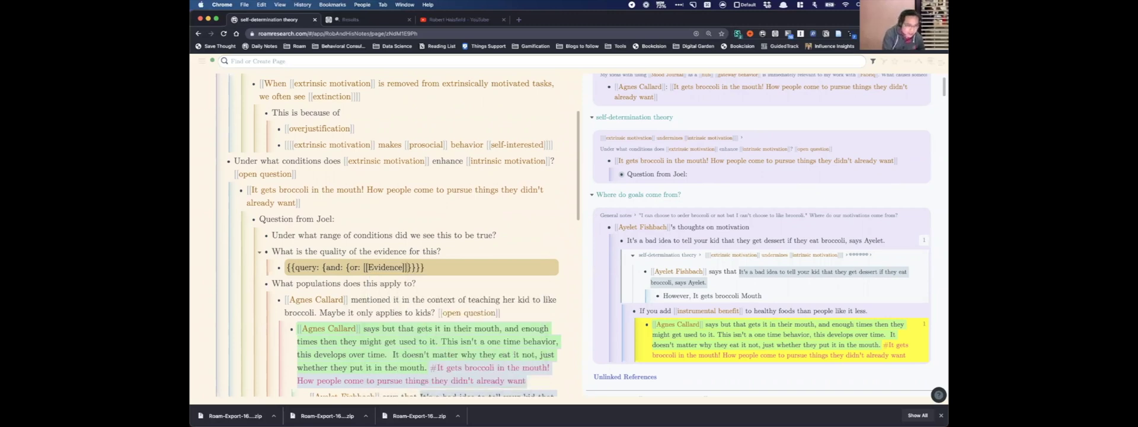
text(idence)
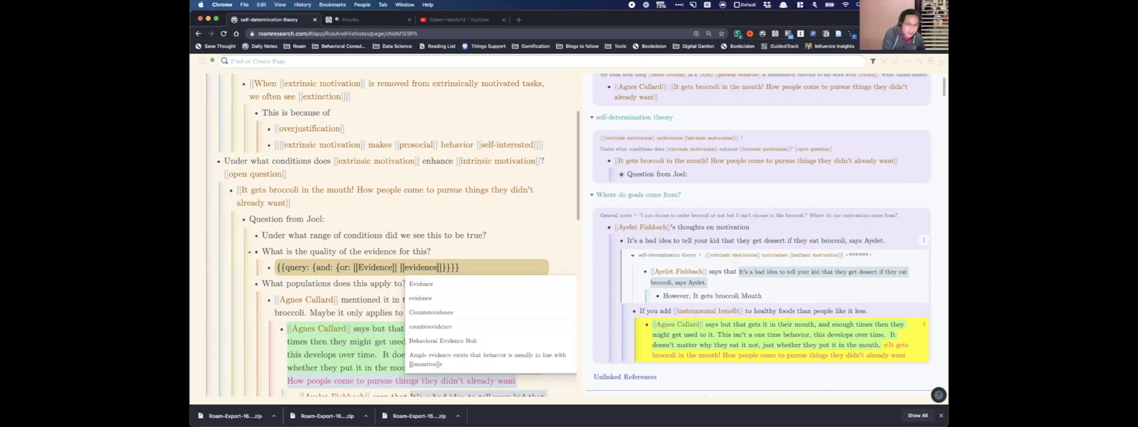
key(Down)
key(Return)
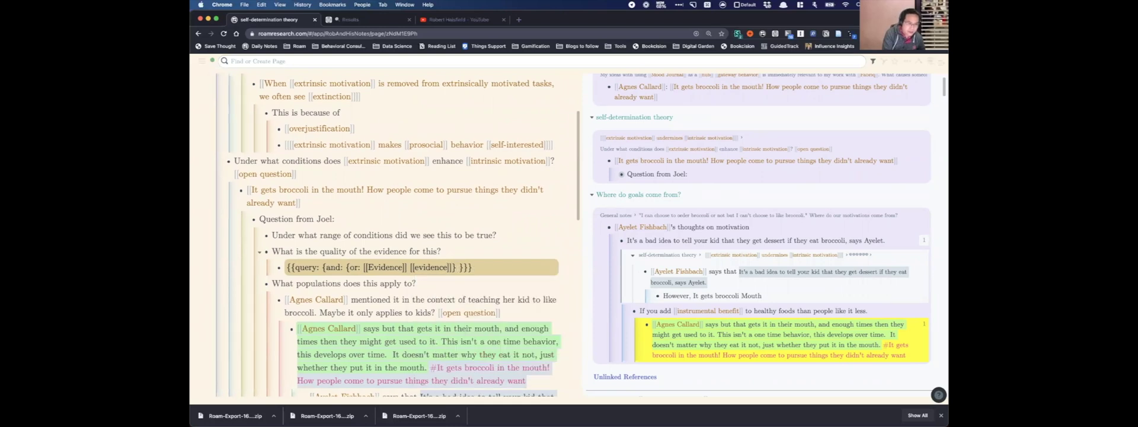
Add [[Counterevidence]] and [[counterevidence]] to the or-clause and require [[intrinsic motivation]].
text({or)
key(BackSpace)
key(BackSpace)
key(BackSpace)
key(BackSpace)
text([[counter e)
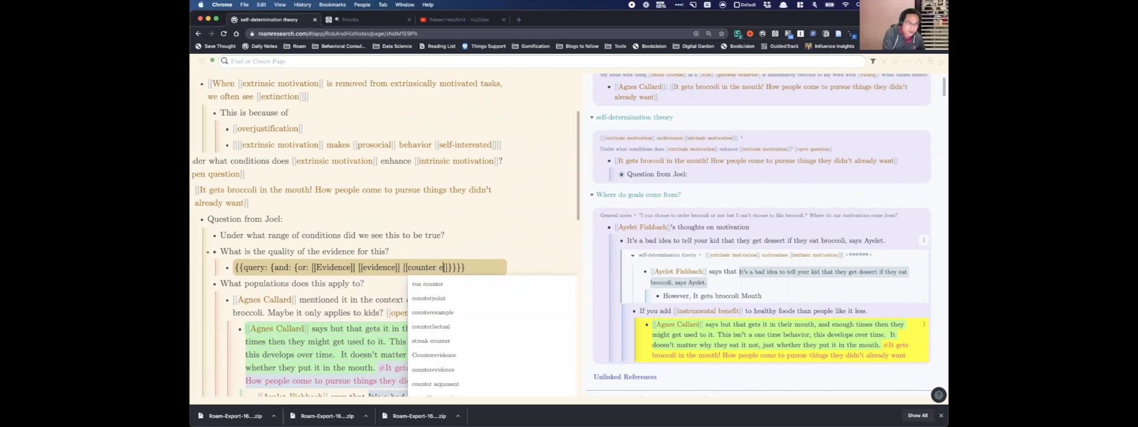
text(vide)
key(Return)
text([[)
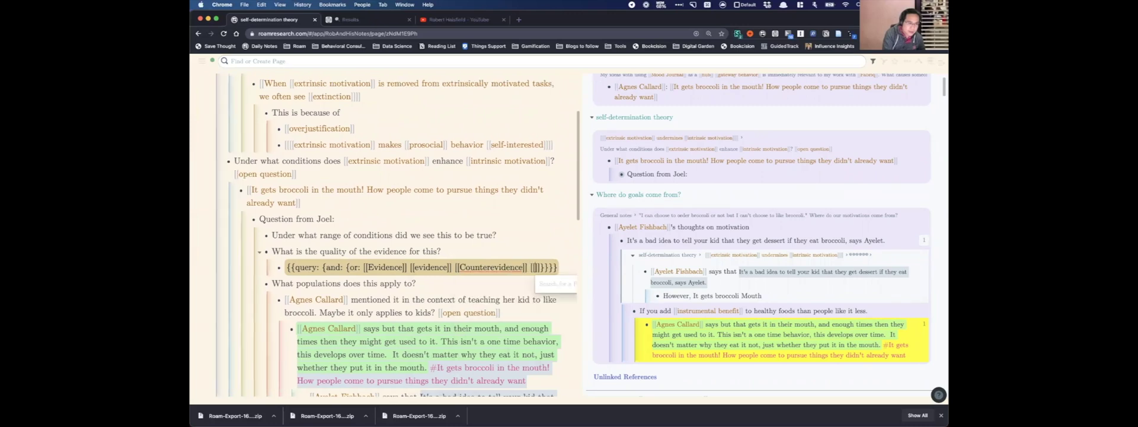
text(counter)
key(BackSpace)
text(evid)
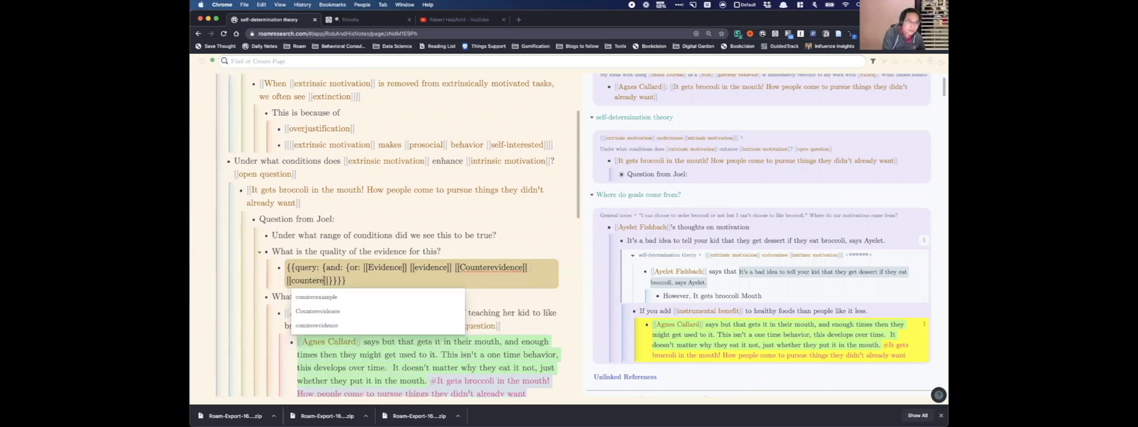
key(Return)
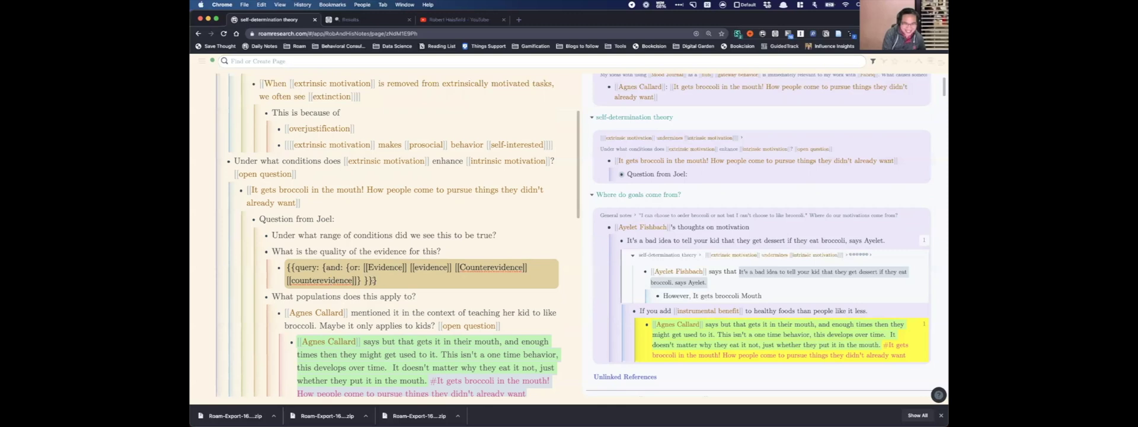
text([[intrinsi)
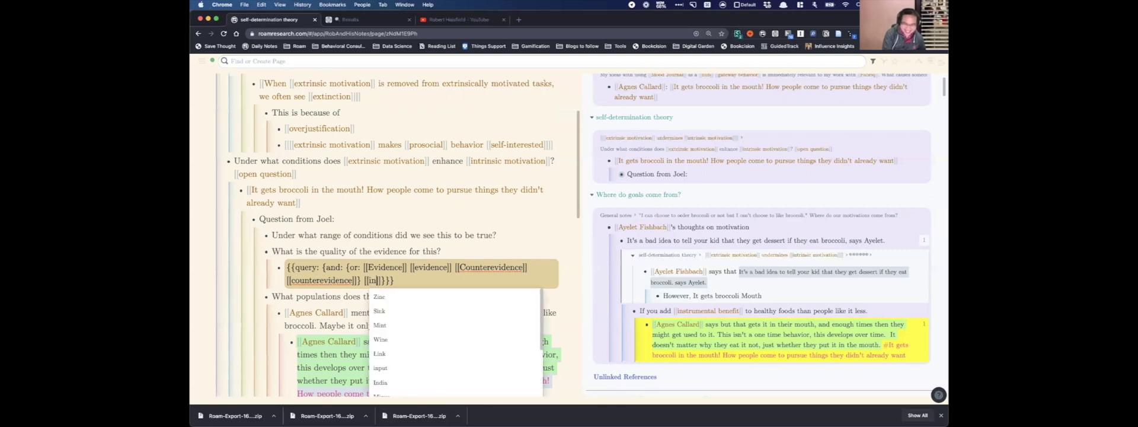
text(c motivati)
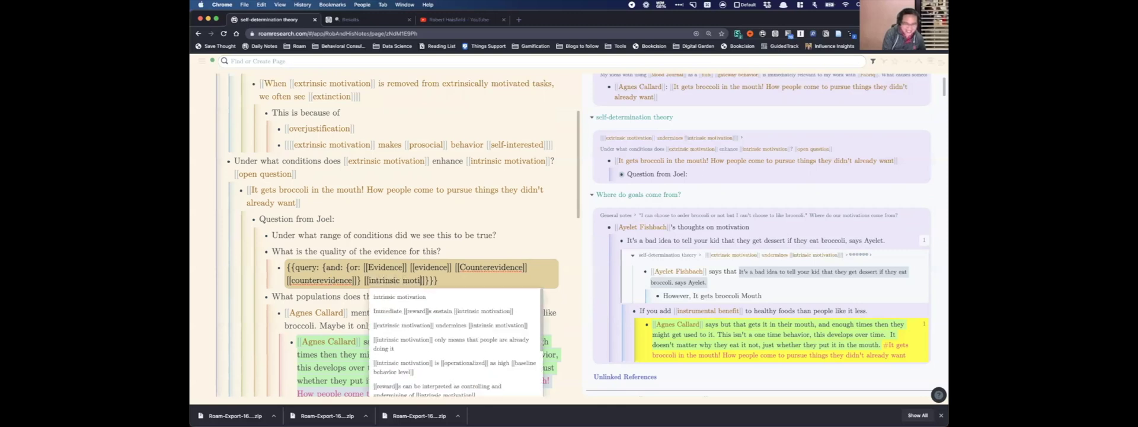
text(on)
key(Return)
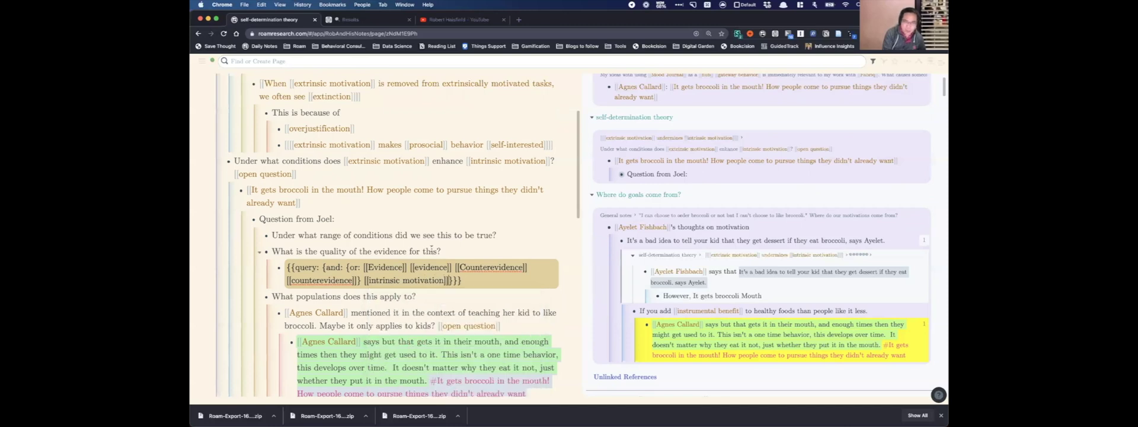
Render the evidence query's 10 results and open the query block in the right sidebar.
click(433, 251)
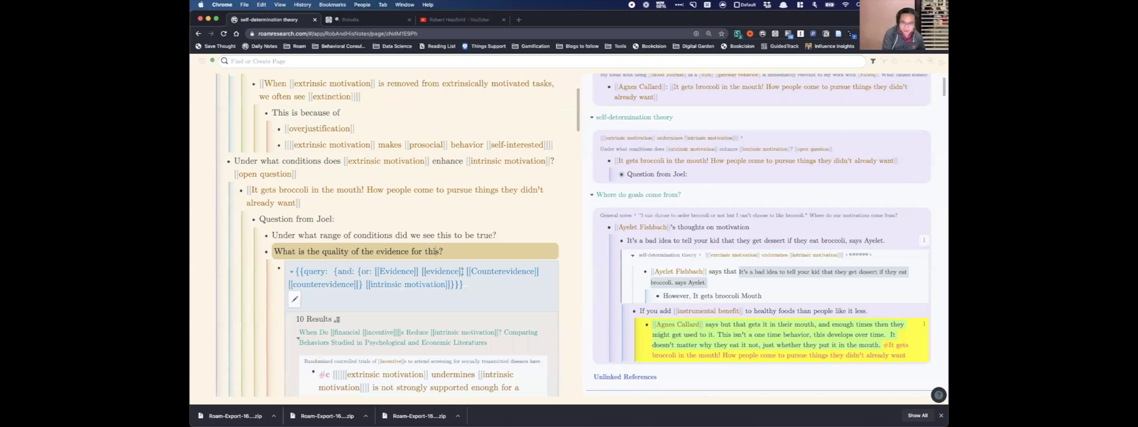
scroll(436, 251, down, 5)
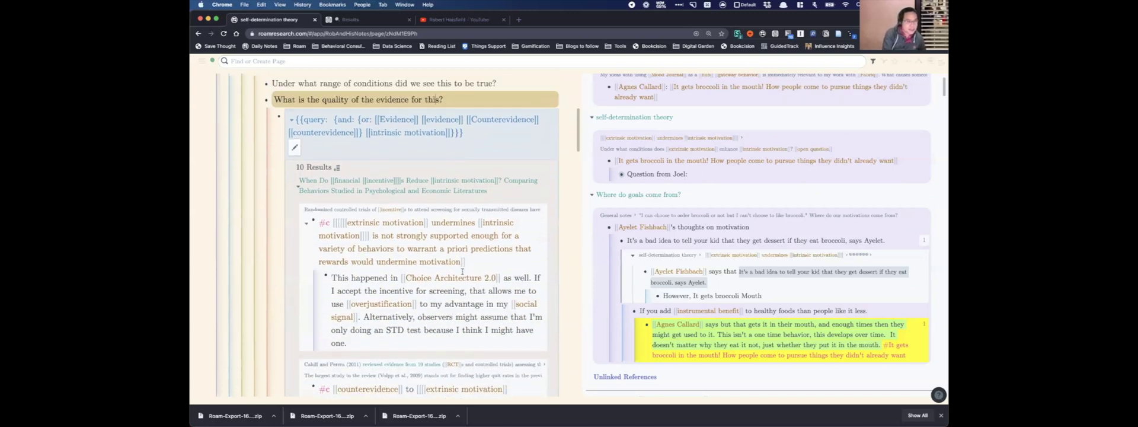
scroll(462, 271, up, 1)
click(431, 160)
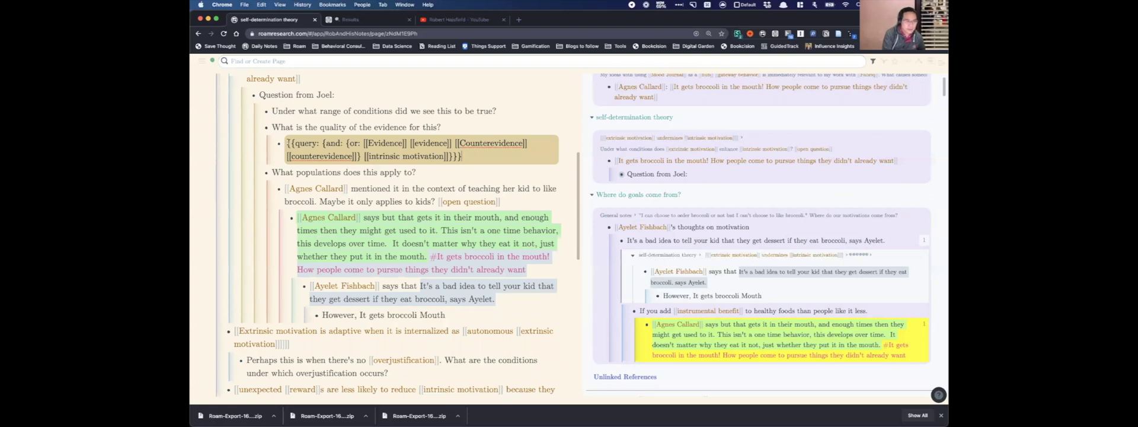
shift+click(300, 143)
click(300, 143)
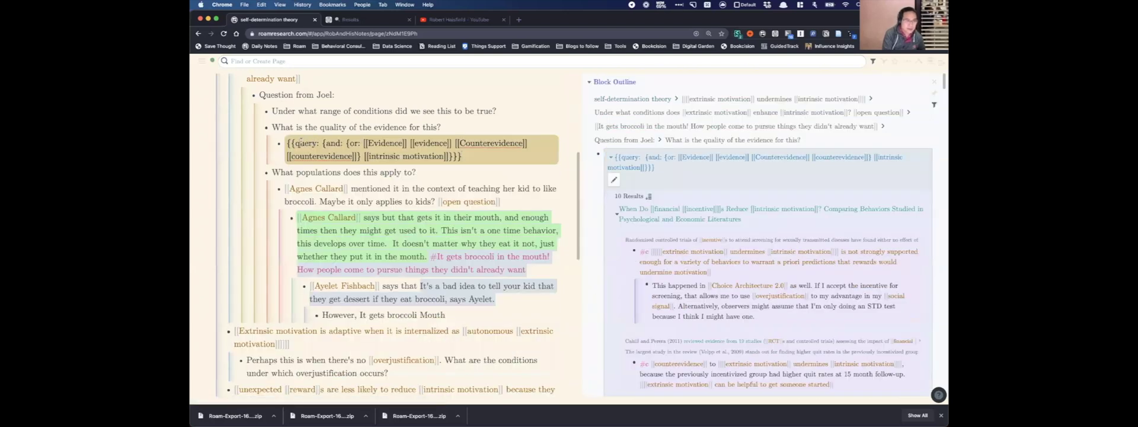
Insert a [[saved view]] block above the evidence query, indent the query beneath it, and collapse it.
key(Return)
text([[saved)
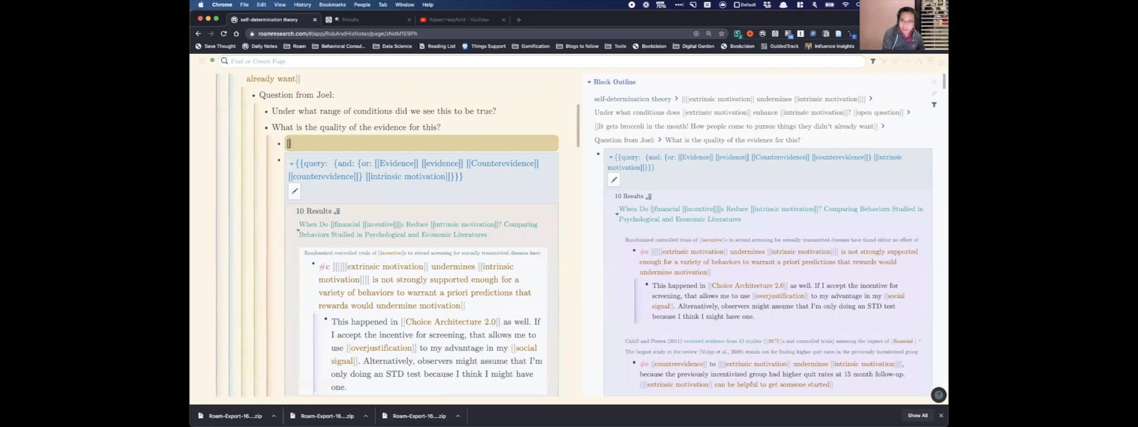
text( view)
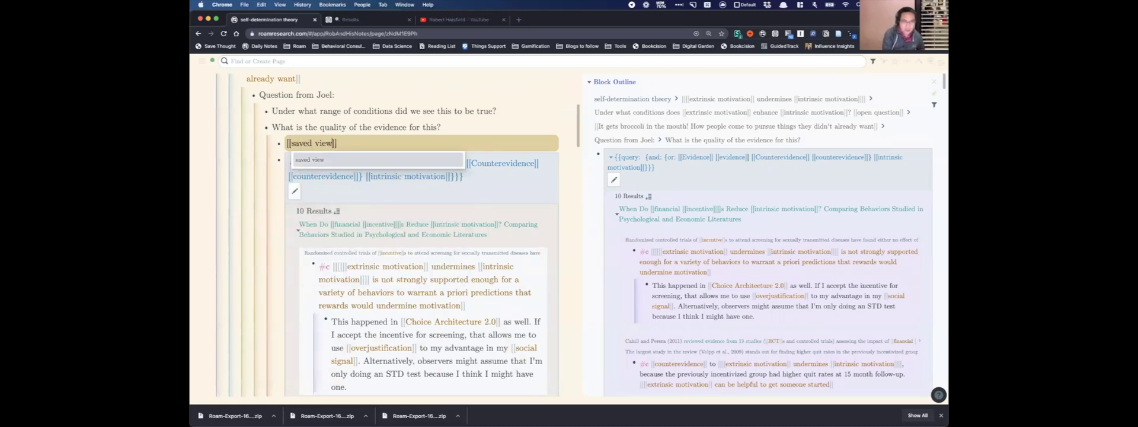
key(Return)
key(Down)
key(Tab)
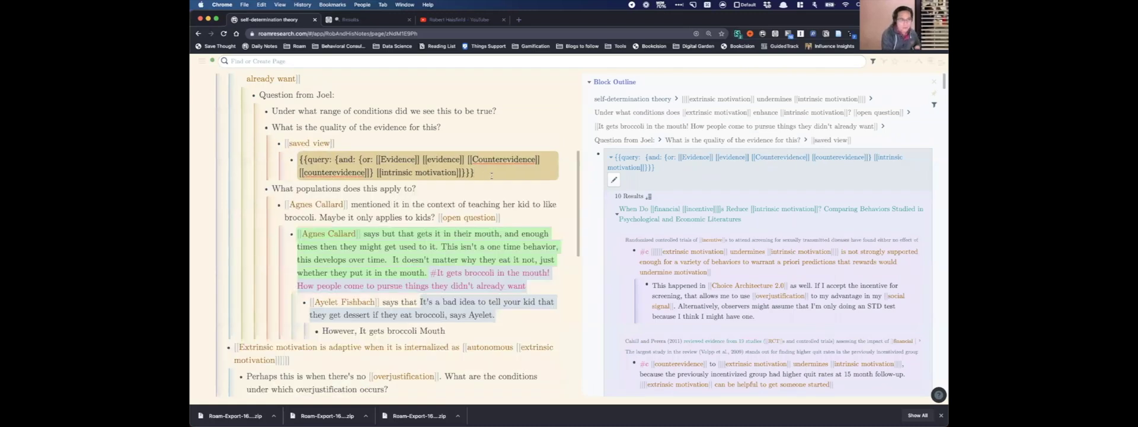
key(Escape)
scroll(282, 144, down, 10)
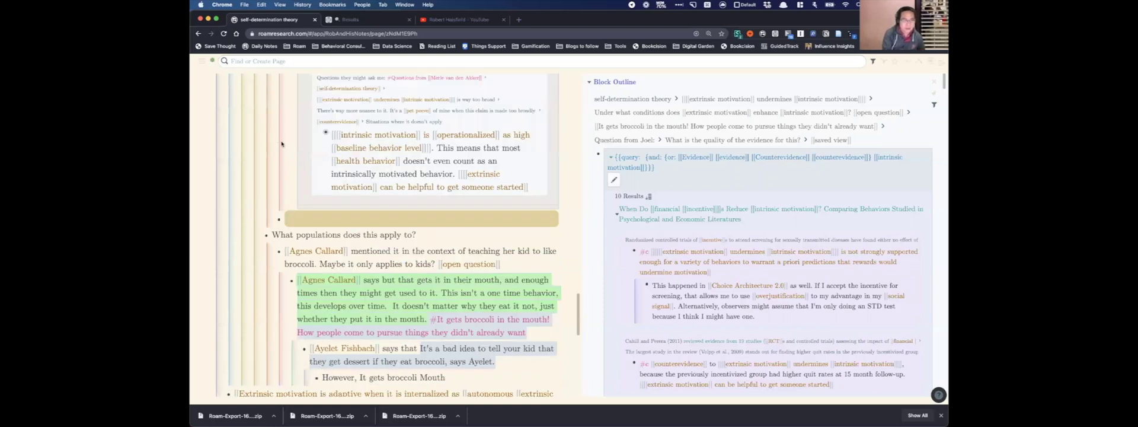
scroll(282, 144, up, 12)
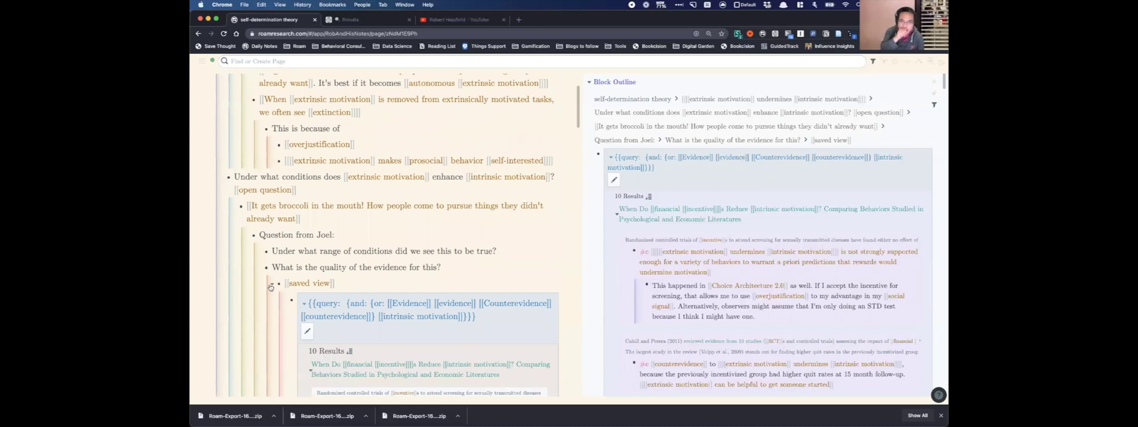
click(296, 303)
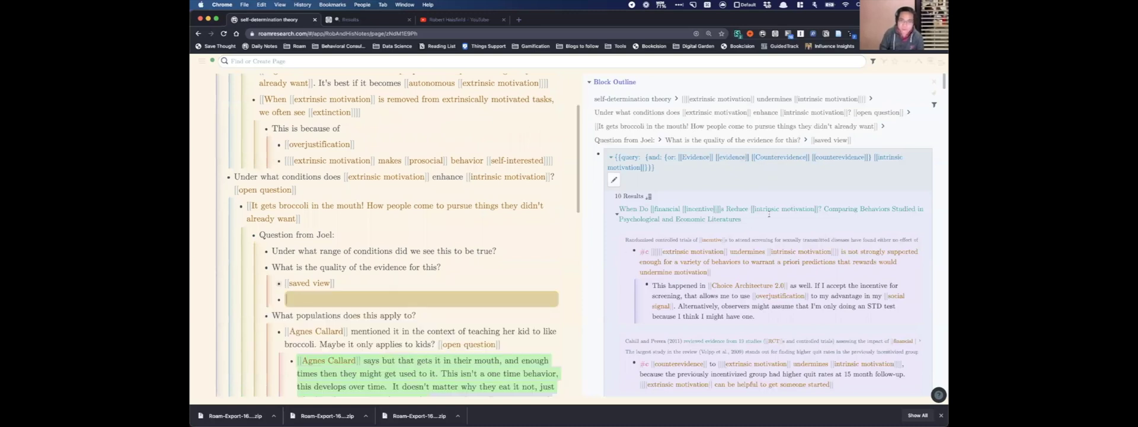
scroll(768, 215, down, 3)
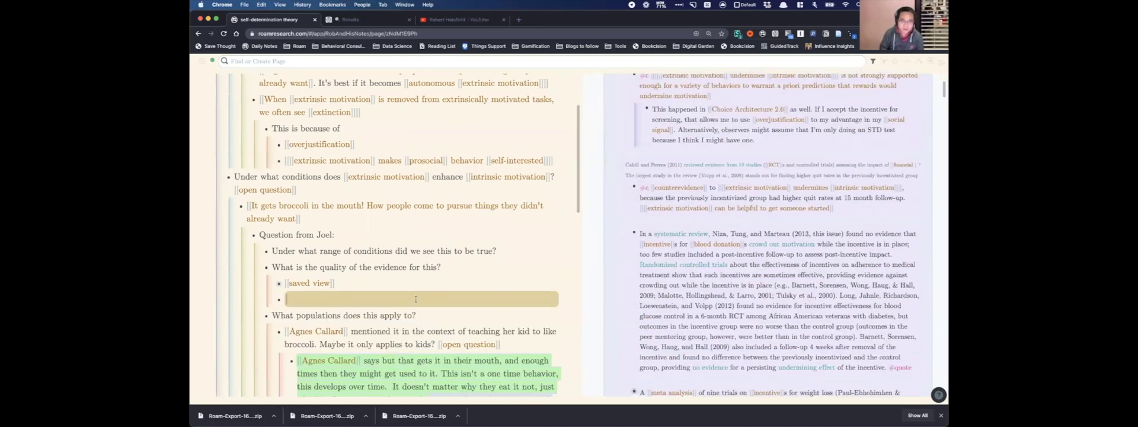
scroll(681, 307, down, 3)
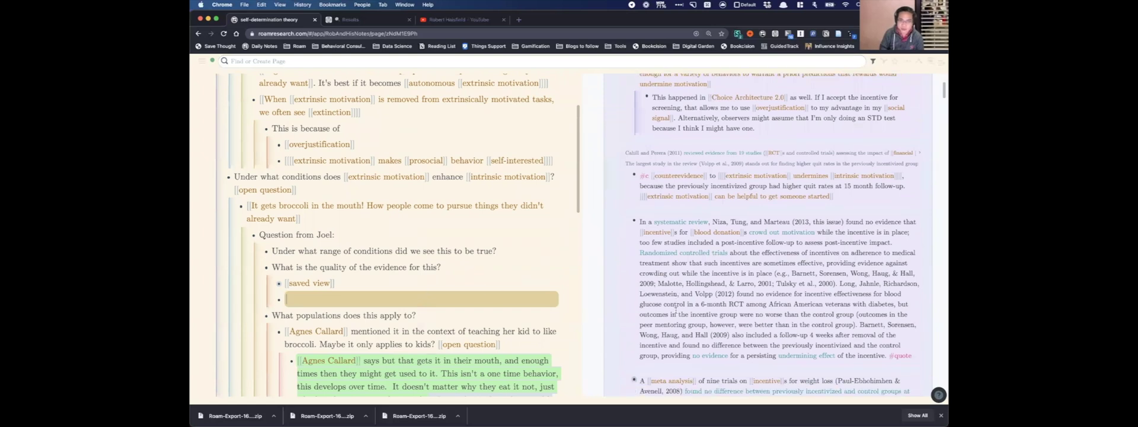
scroll(700, 249, up, 3)
click(736, 94)
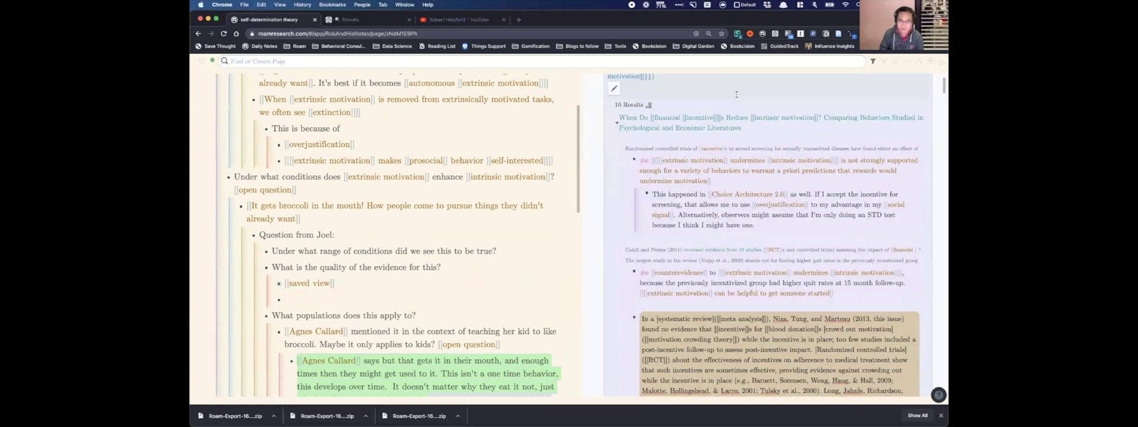
scroll(684, 201, down, 2)
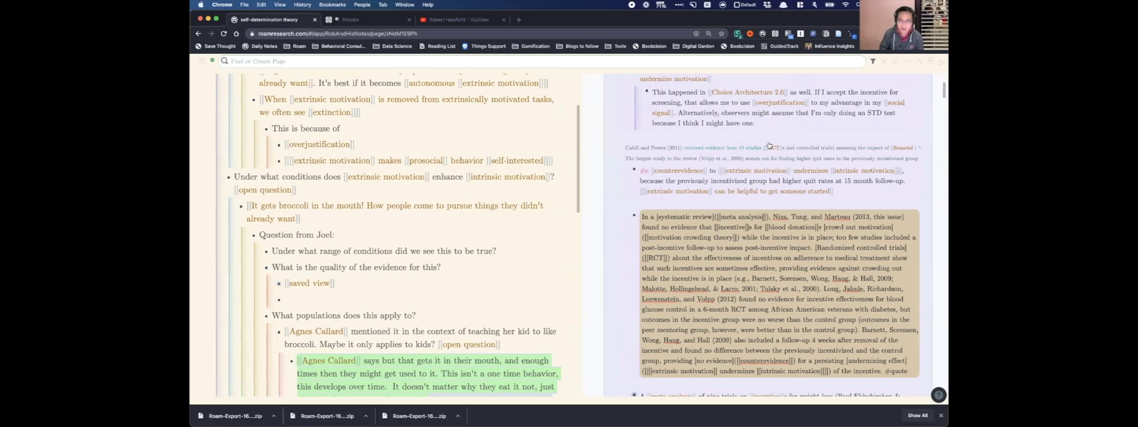
scroll(768, 146, up, 1)
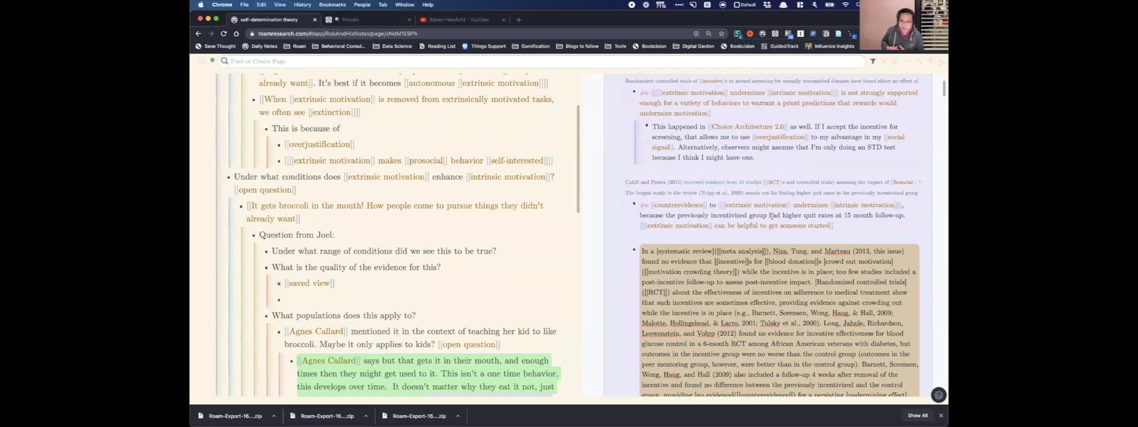
click(712, 215)
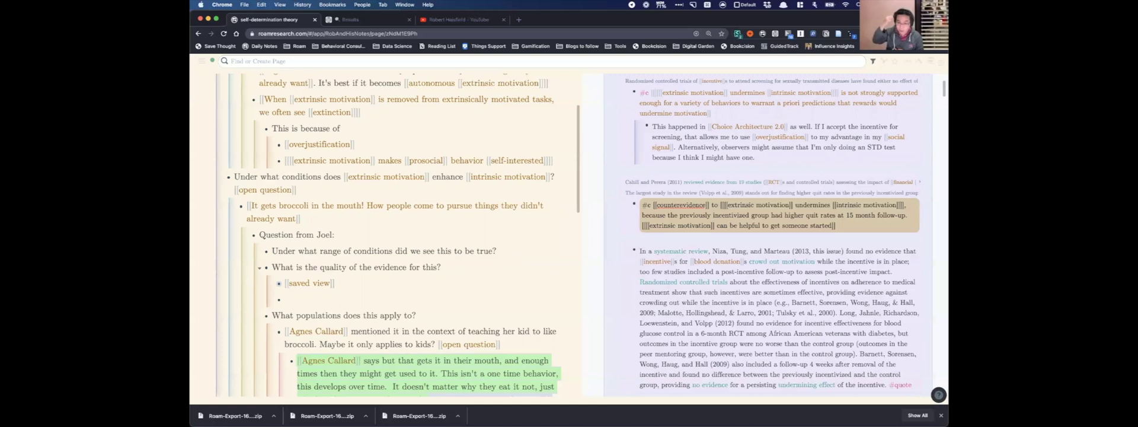
Paste a reference to the counterevidence block under the saved view.
click(334, 299)
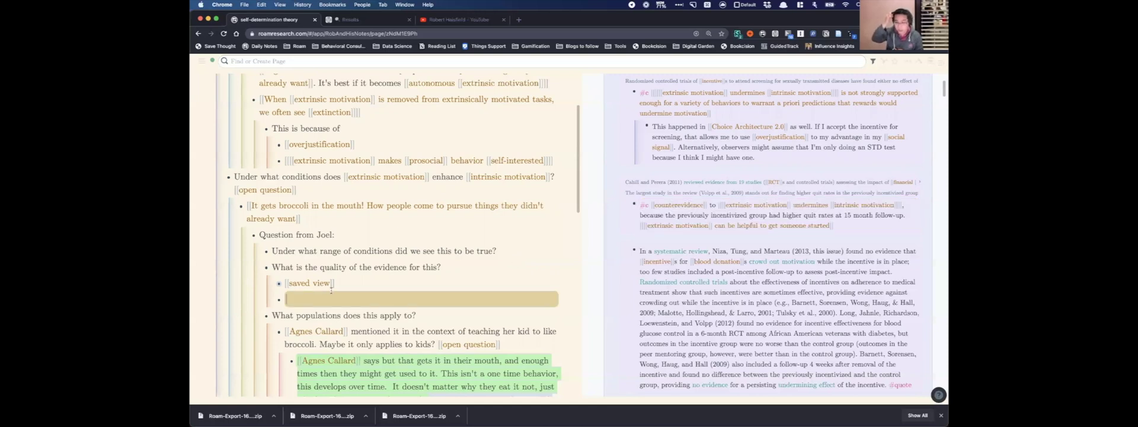
key(ctrl+v)
key(Return)
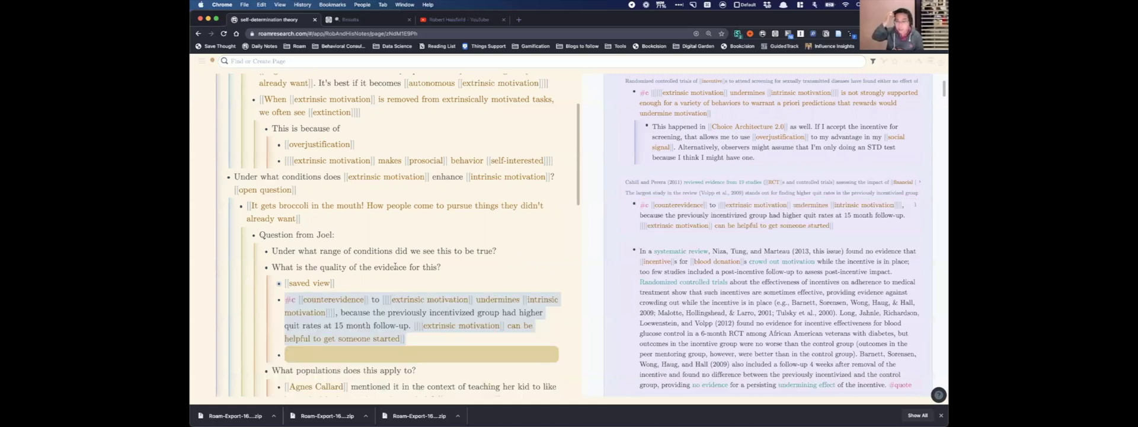
Add the note 'It's significant that evidence is coming from interdisciplinary [[meta analysis]]'.
click(443, 277)
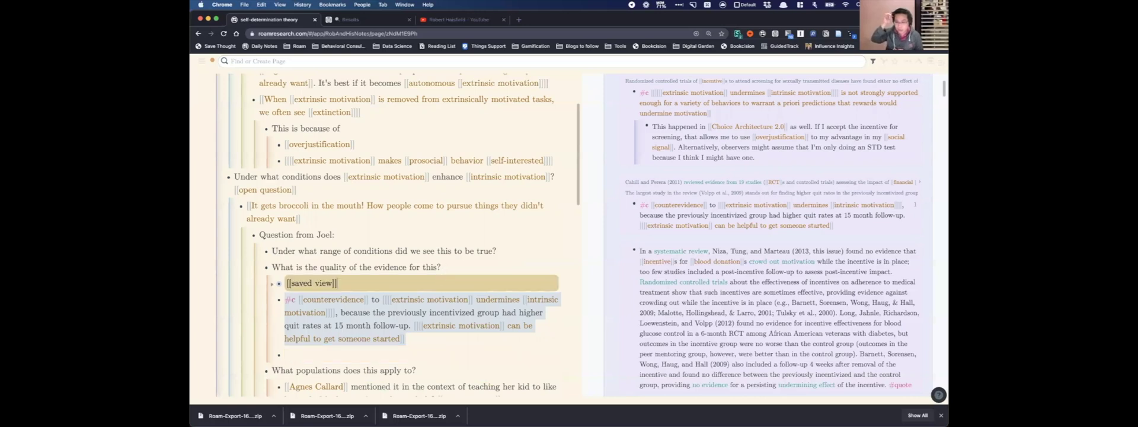
key(Return)
text(It's significant)
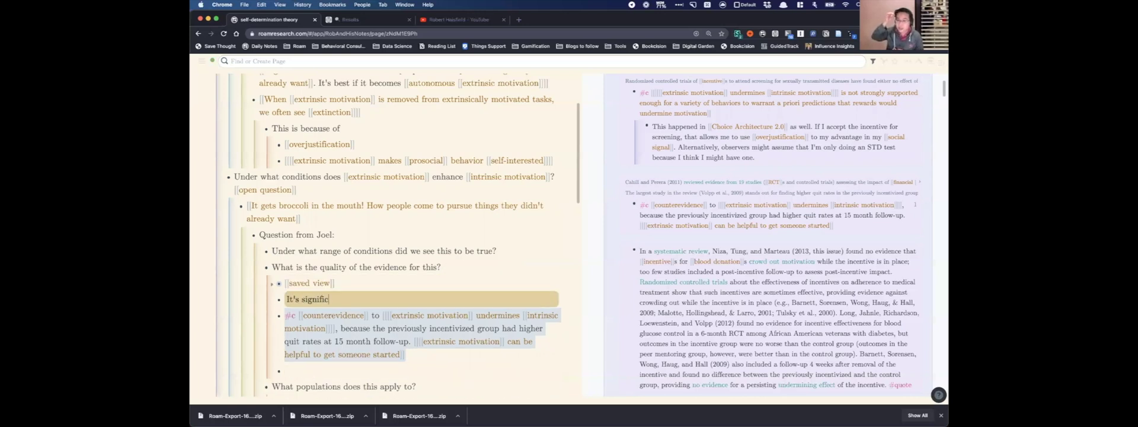
text(evidence)
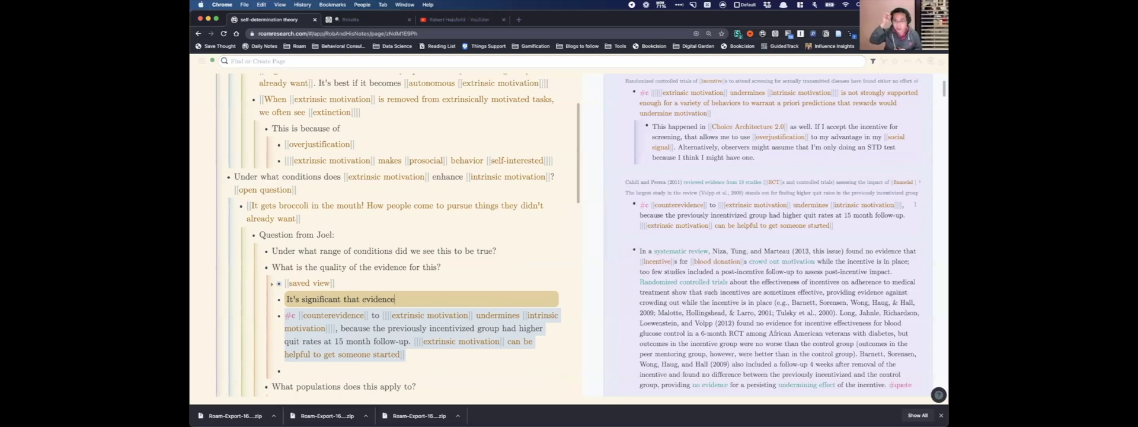
text( is coming from)
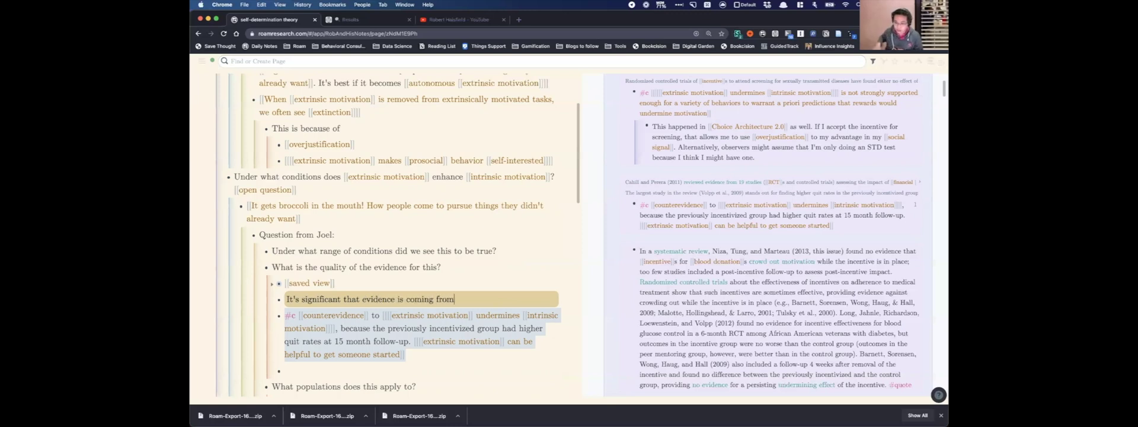
text( inter)
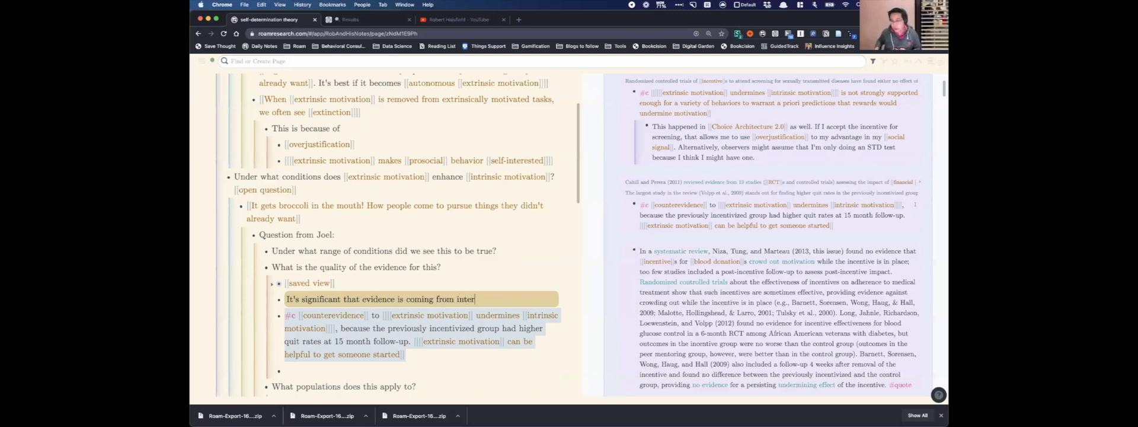
key(BackSpace)
key(BackSpace)
key(BackSpace)
key(BackSpace)
key(BackSpace)
text(interdisciplina)
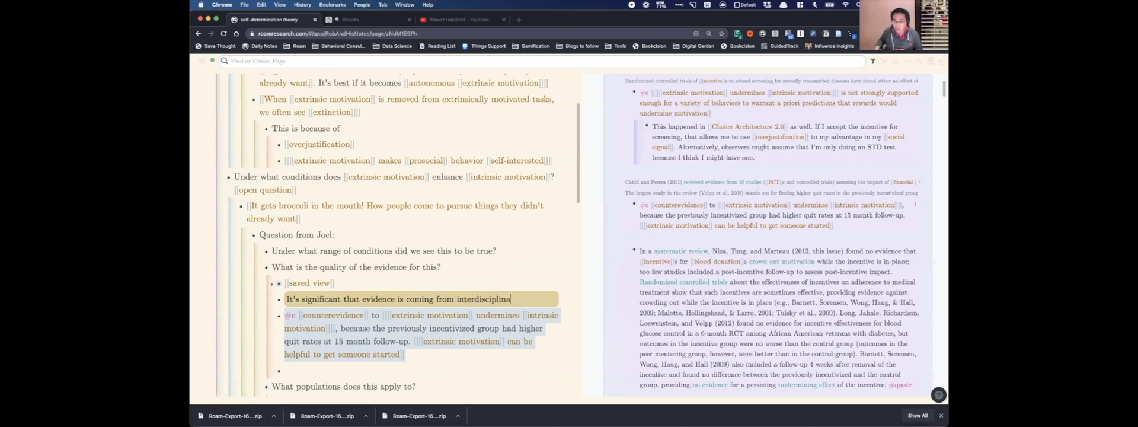
text(ry [[meta)
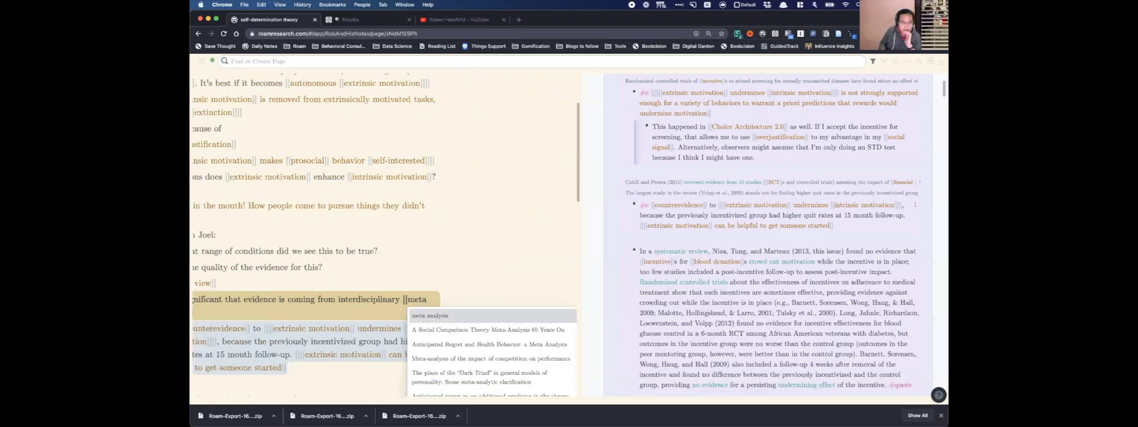
key(Return)
Delete the empty [[]] left after [[meta analysis]] in the interdisciplinary evidence note.
text([[)
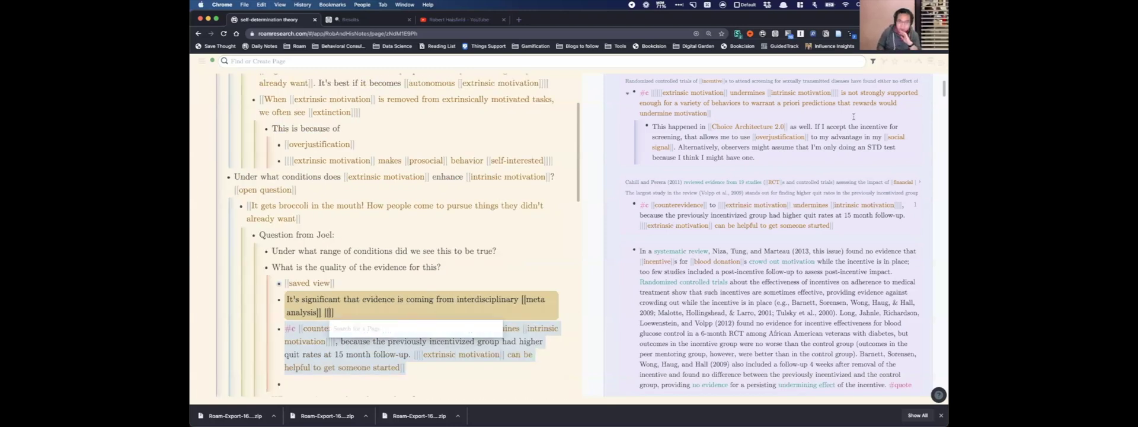
scroll(853, 117, up, 3)
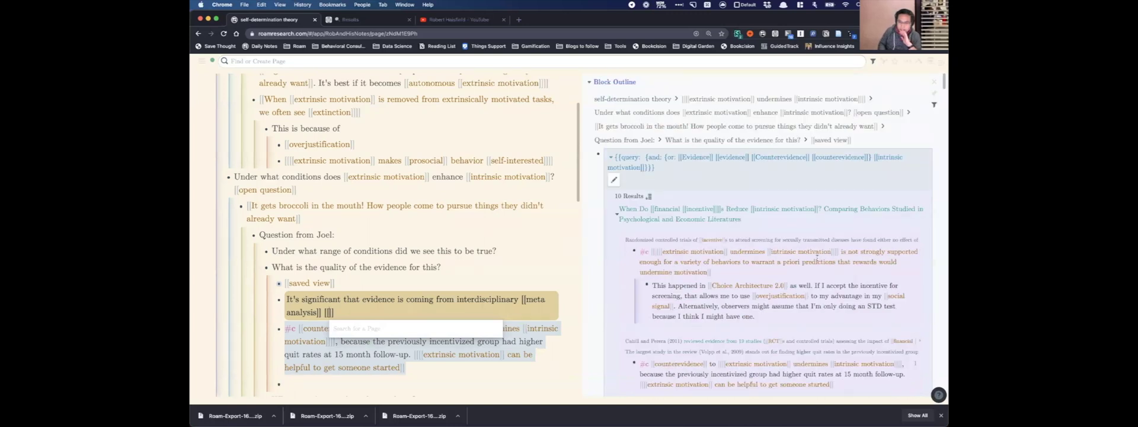
scroll(401, 234, up, 5)
scroll(400, 234, down, 4)
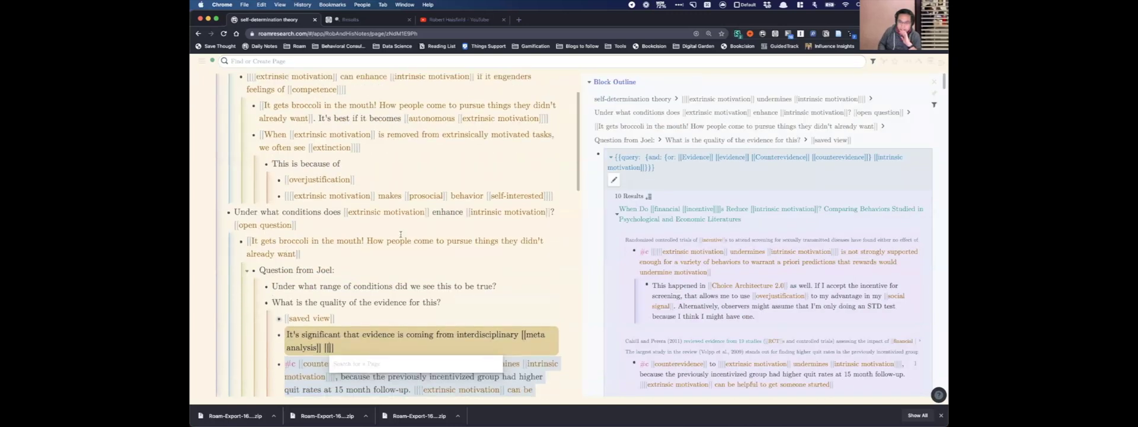
scroll(401, 235, up, 2)
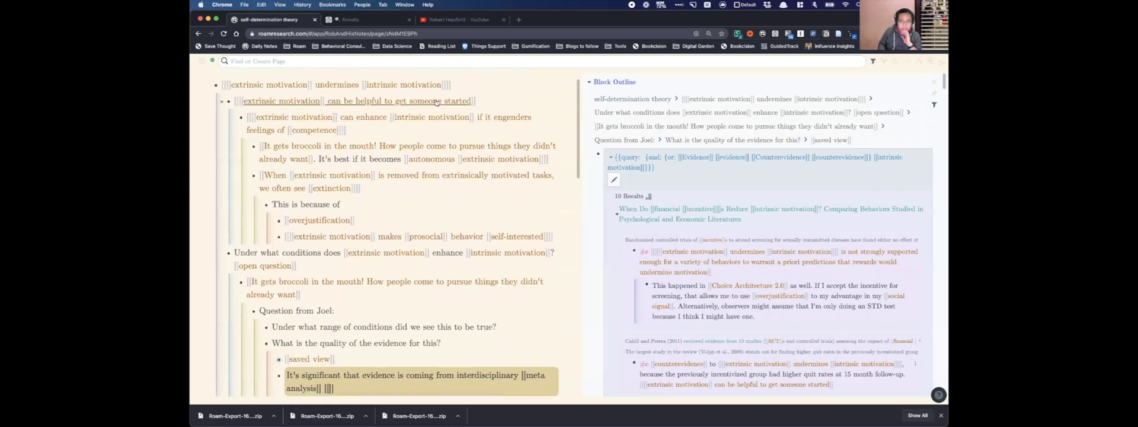
scroll(436, 101, down, 3)
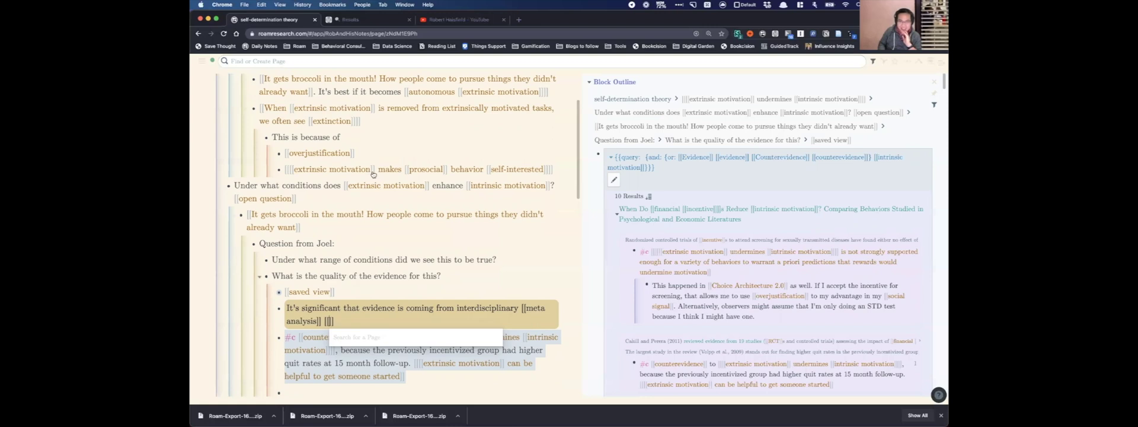
scroll(351, 291, down, 1)
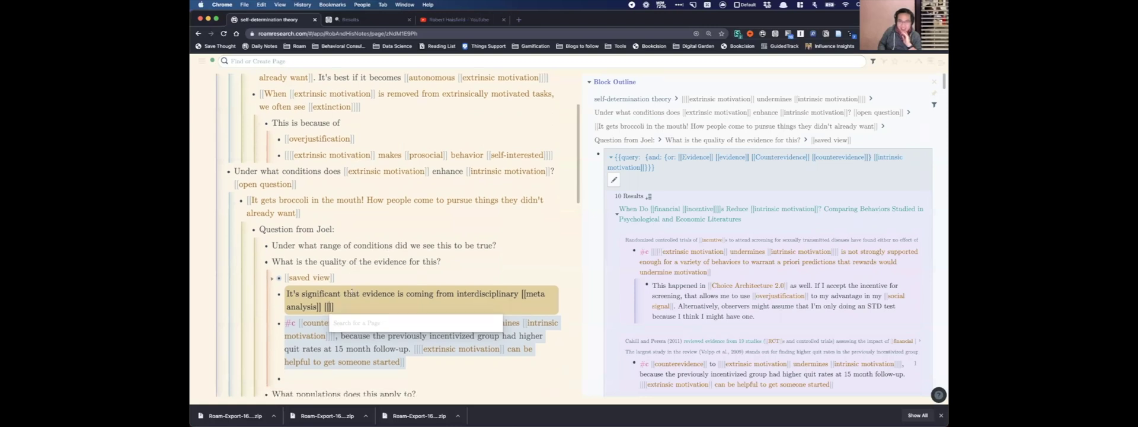
key(BackSpace)
key(BackSpace)
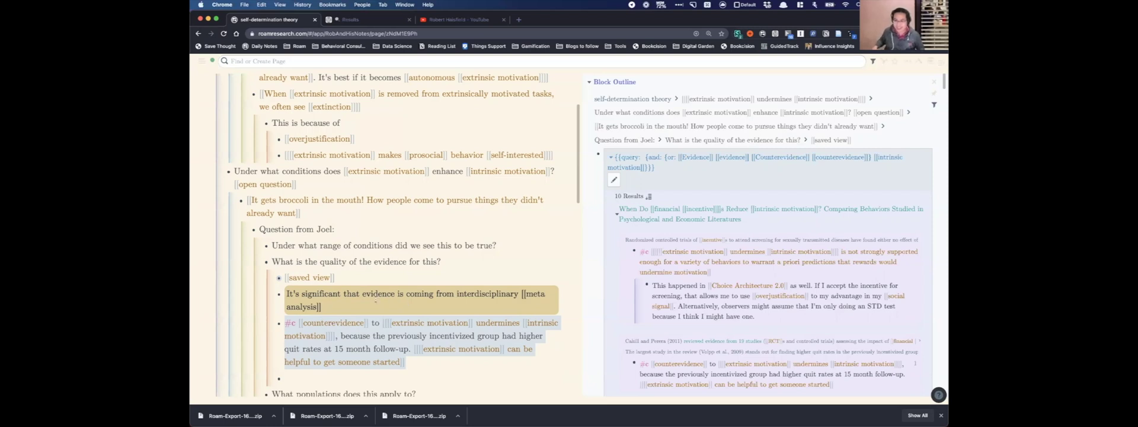
Turn the word 'evidence' in the meta-analysis note into an [[evidence]] page link.
double_click(372, 293)
text([[)
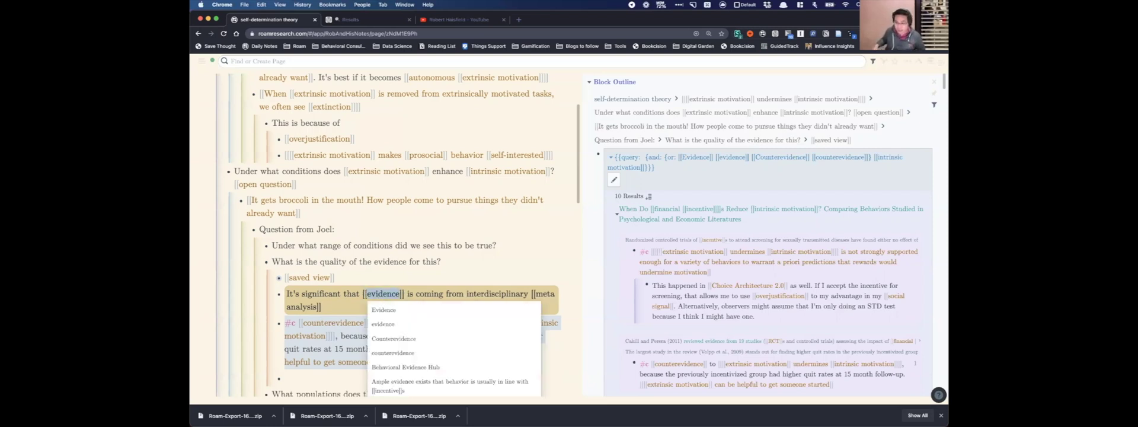
key(Escape)
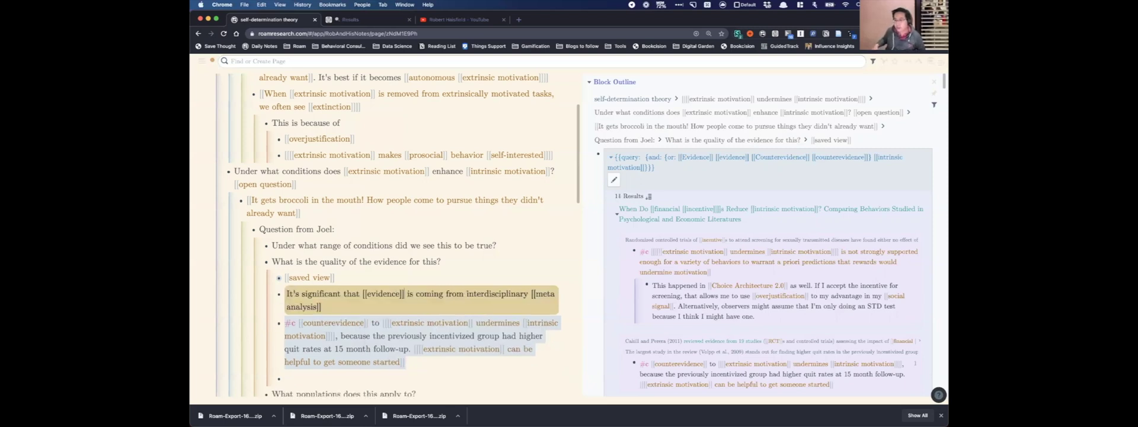
Add a nested sub-note 'Ask if they corrected from [[publication bias]]? [[open question]]'.
key(Return)
key(Tab)
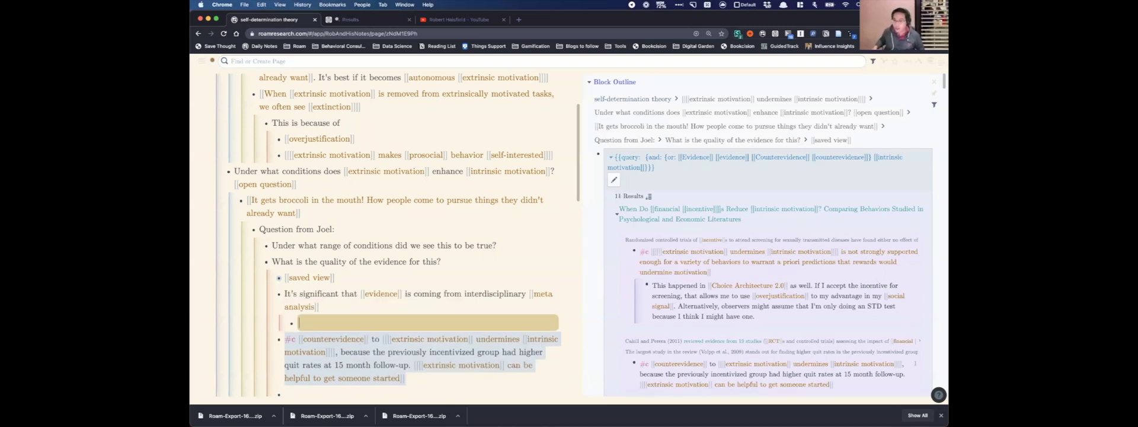
text(Ask if they corr)
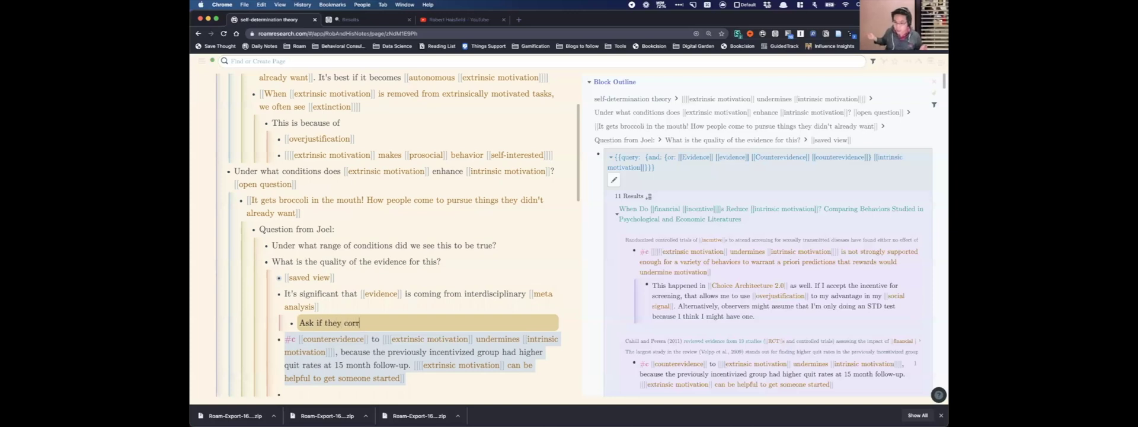
text(ected from)
text( [[publication )
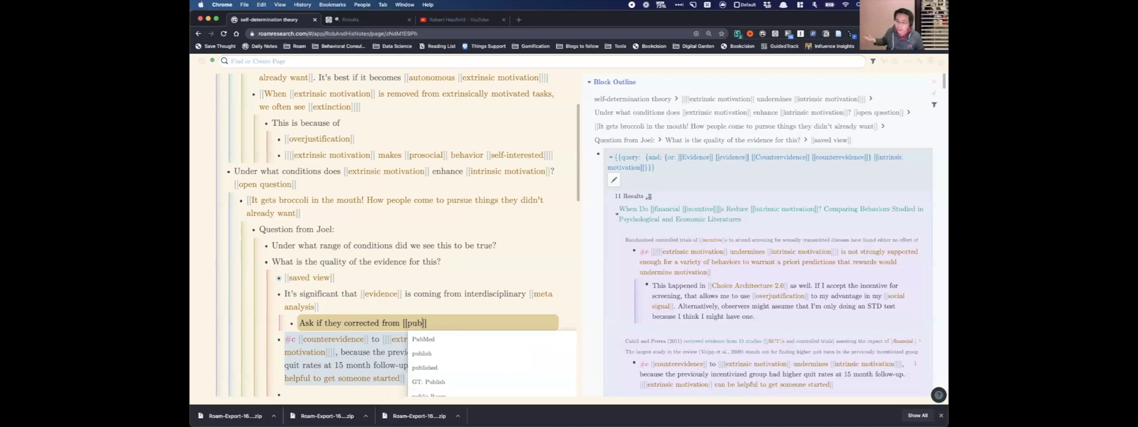
text(bias)
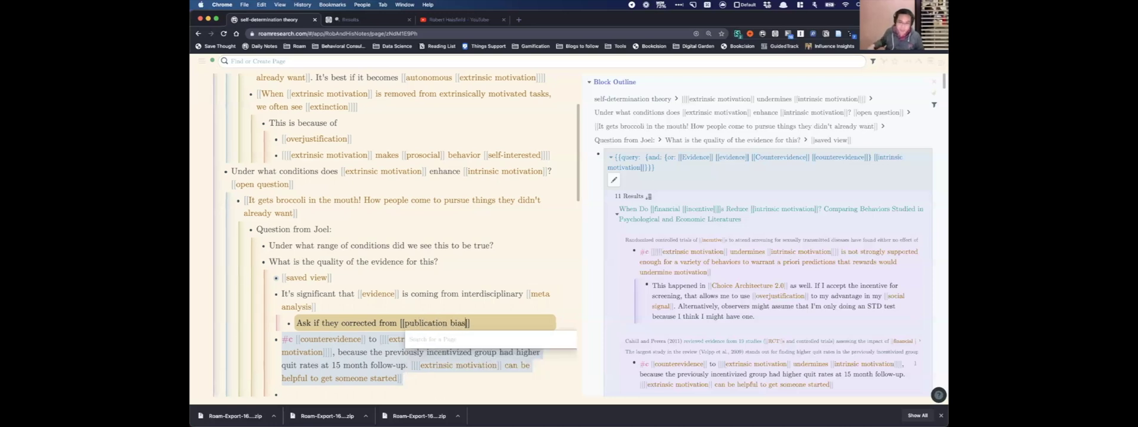
key(Return)
key(Tab)
text(e)
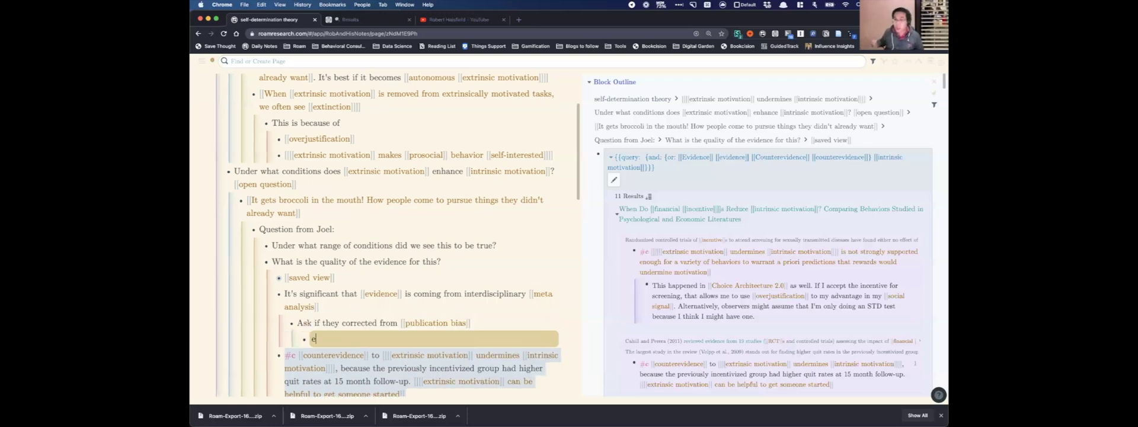
click(473, 323)
text(?)
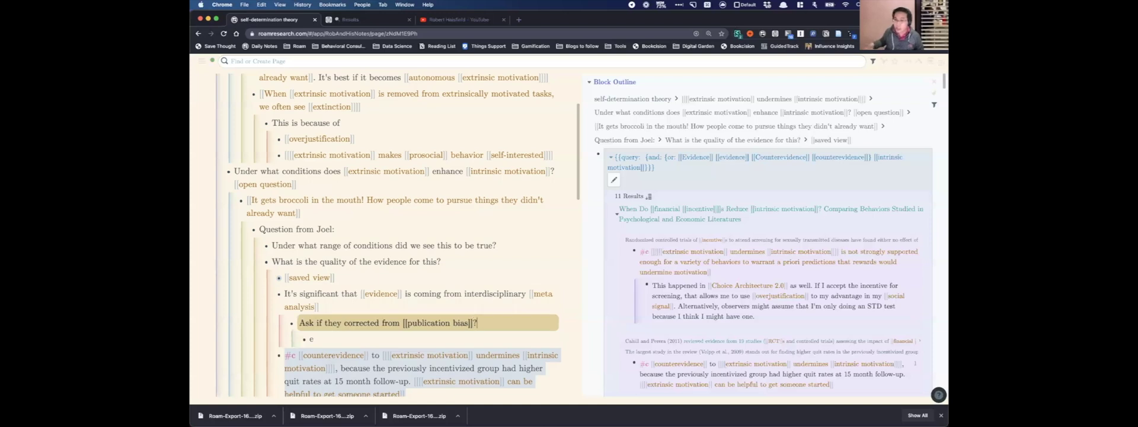
text( [[open quest)
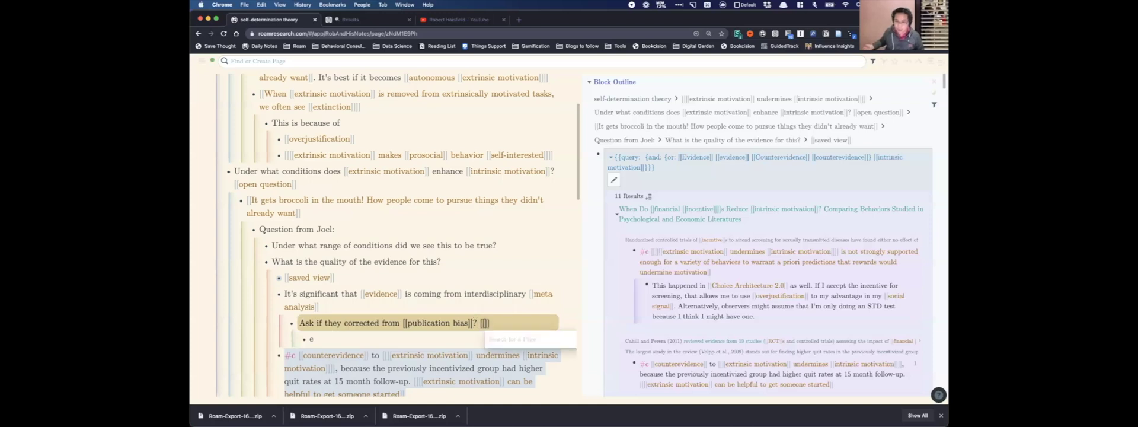
text(ion)
key(Return)
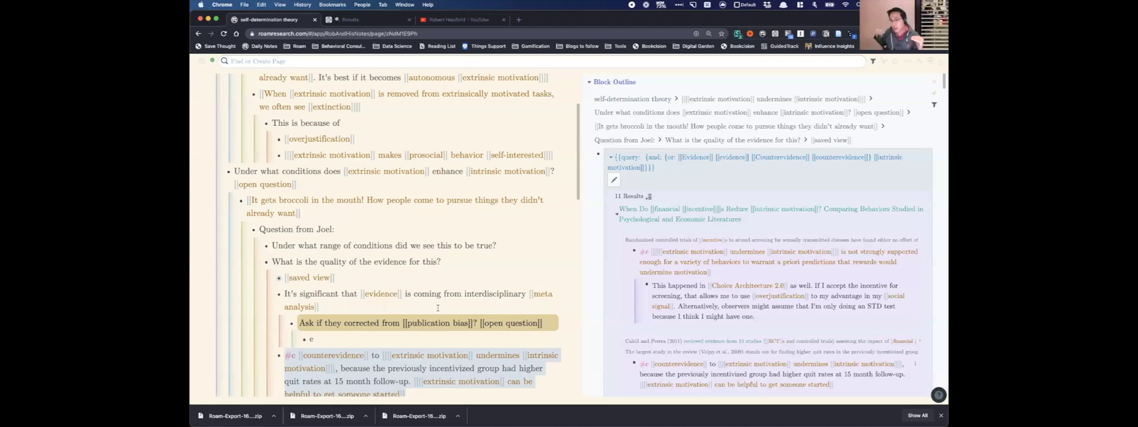
Add a sibling question 'Did the meta-analysis correct for other things?'.
key(Down)
key(BackSpace)
key(shift+Tab)
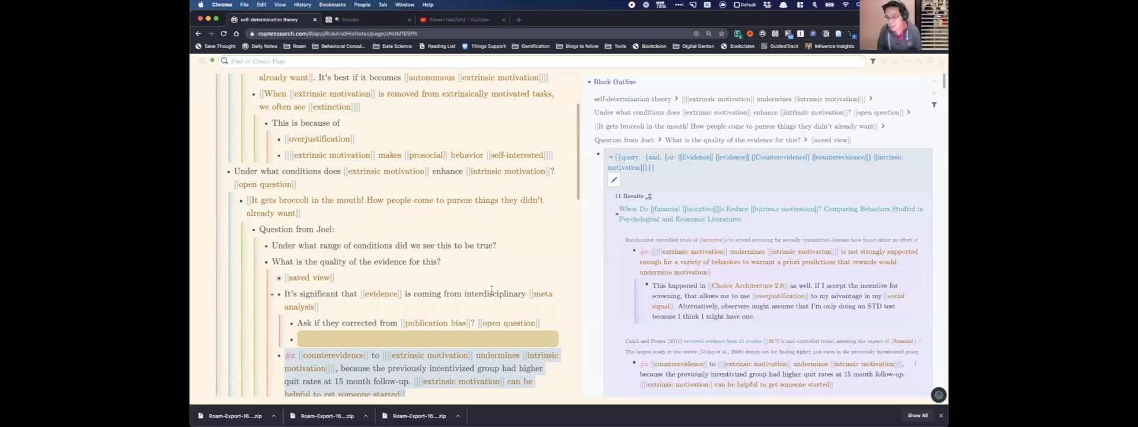
text(Di)
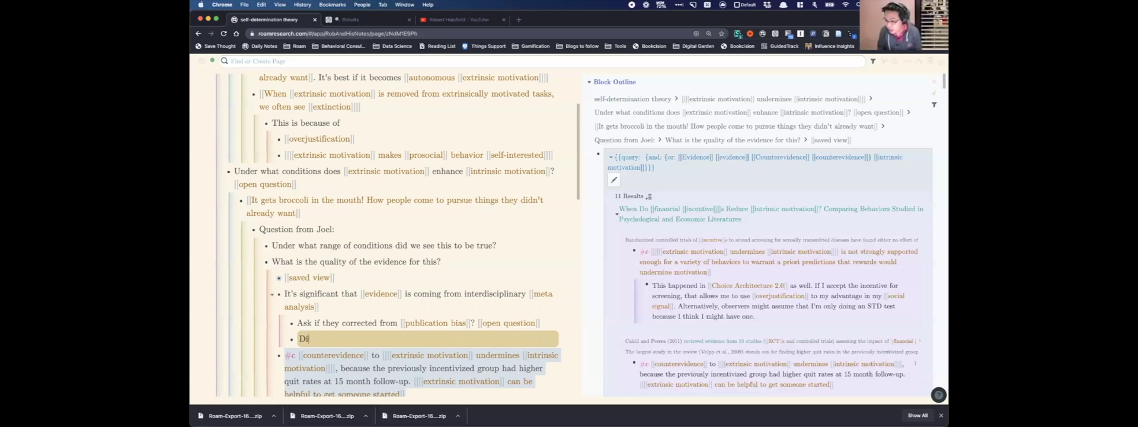
text(d the meta-)
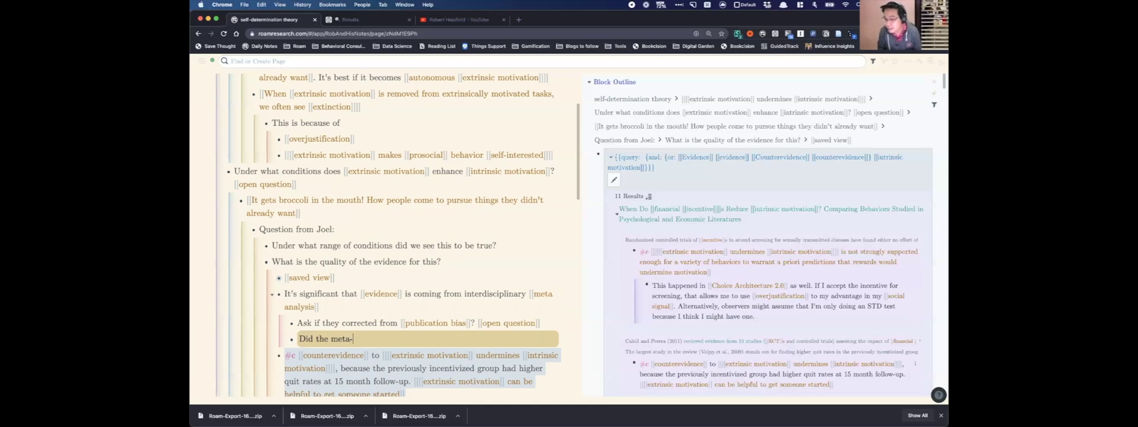
text(analysis correc)
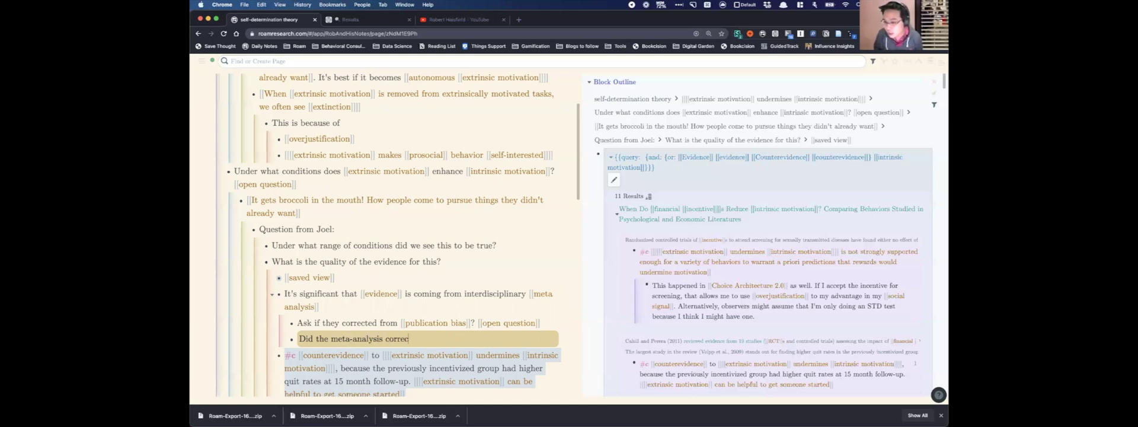
text(t for other things?)
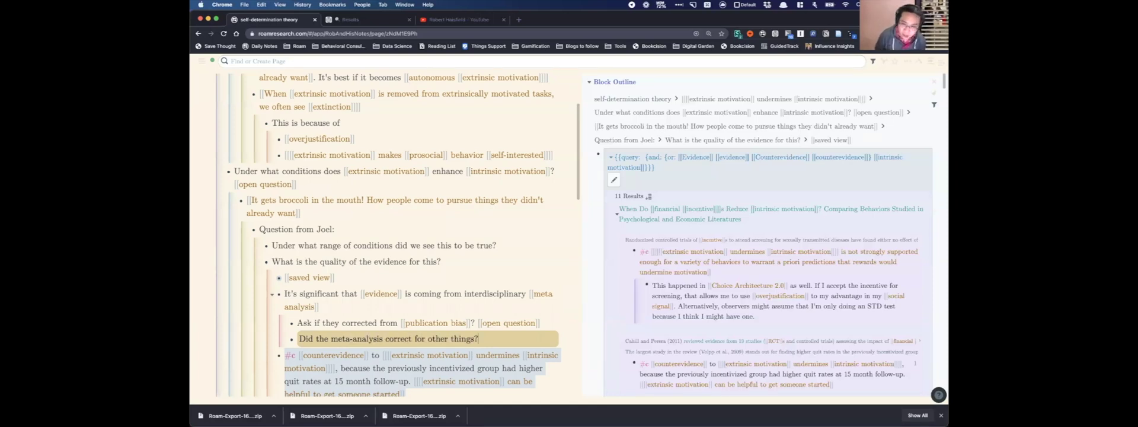
scroll(507, 231, up, 1)
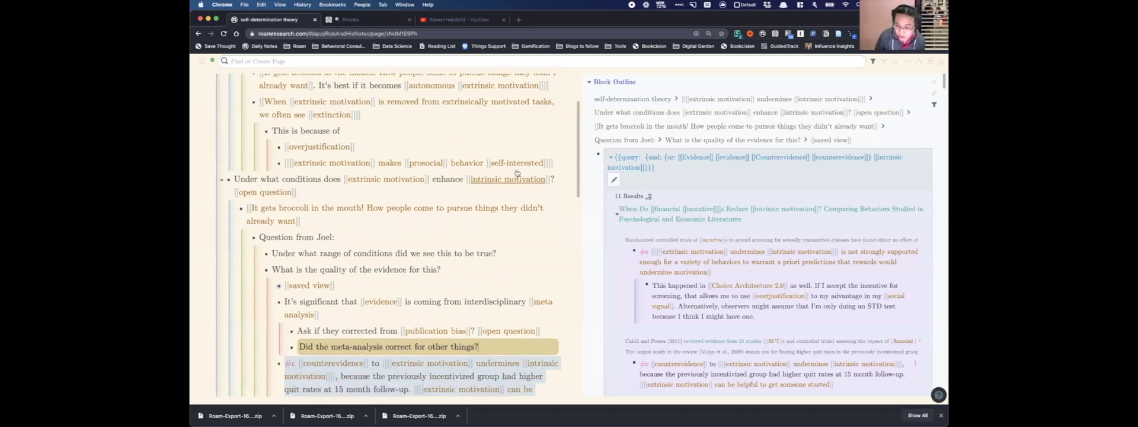
scroll(506, 281, up, 1)
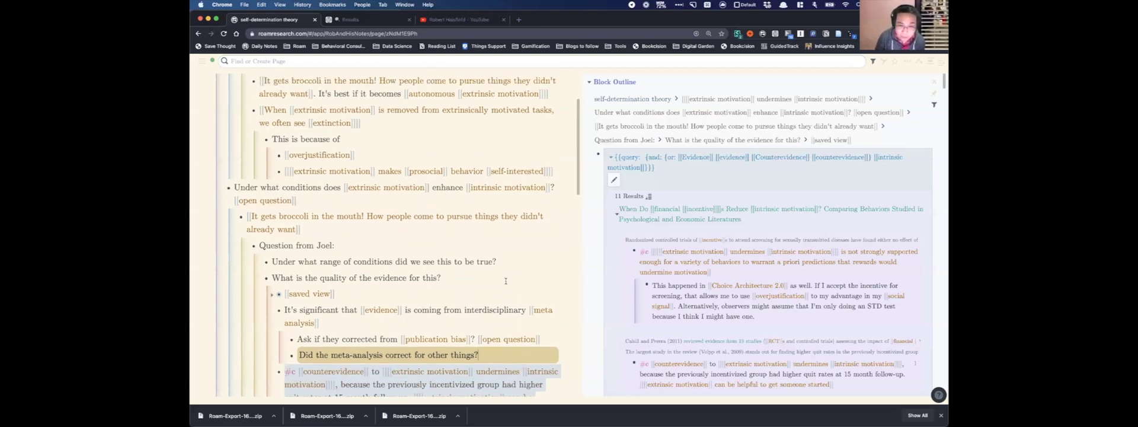